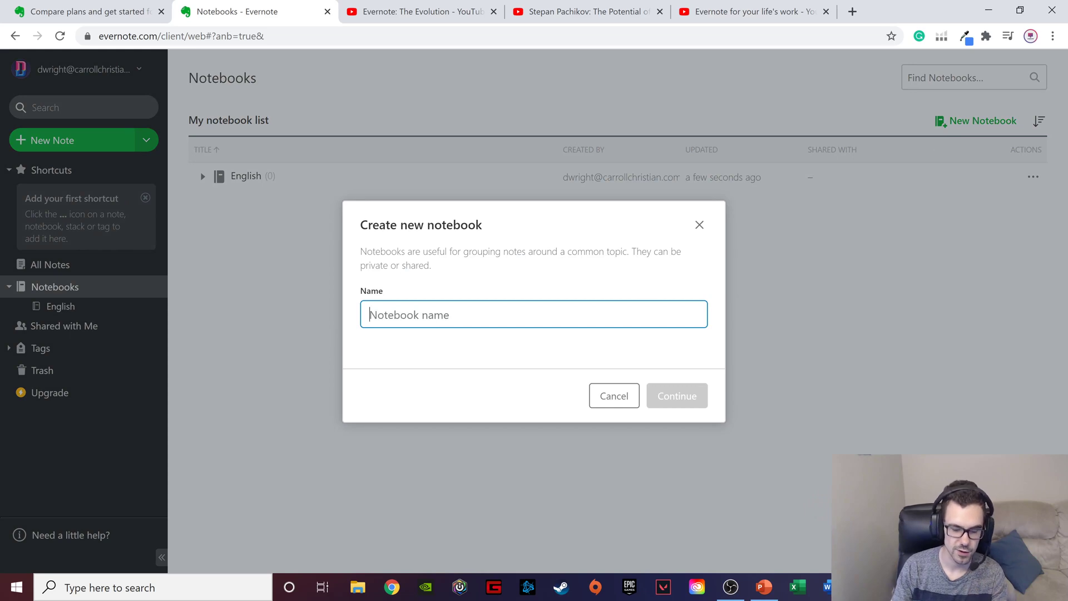
- Name the new notebook "Batman's notebook", correcting the missing apostrophe, and create it
text(Batma)
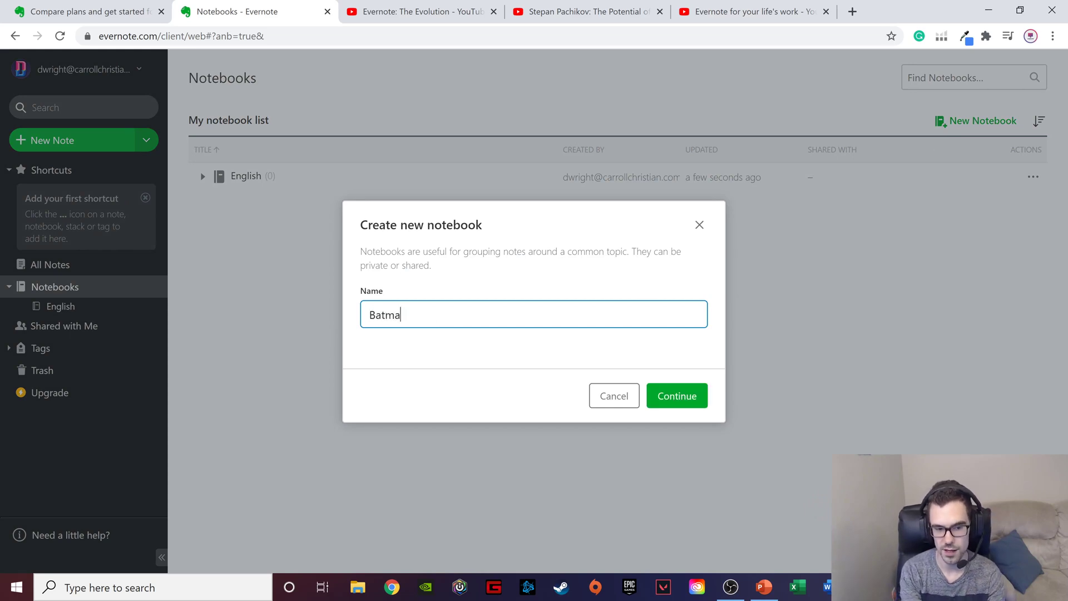
text(ns notebook)
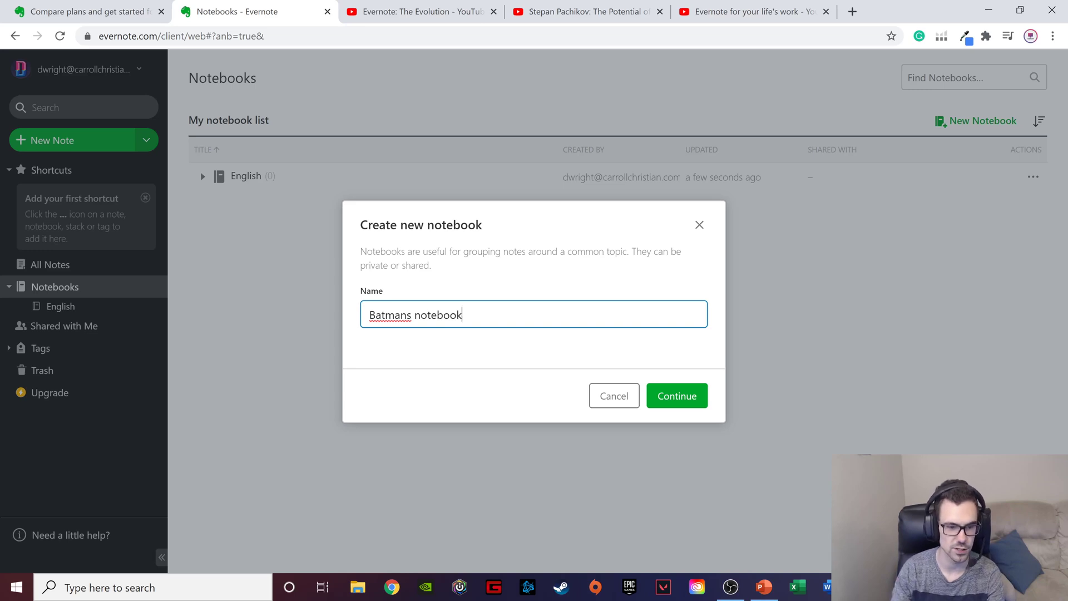
right_click(400, 315)
click(436, 341)
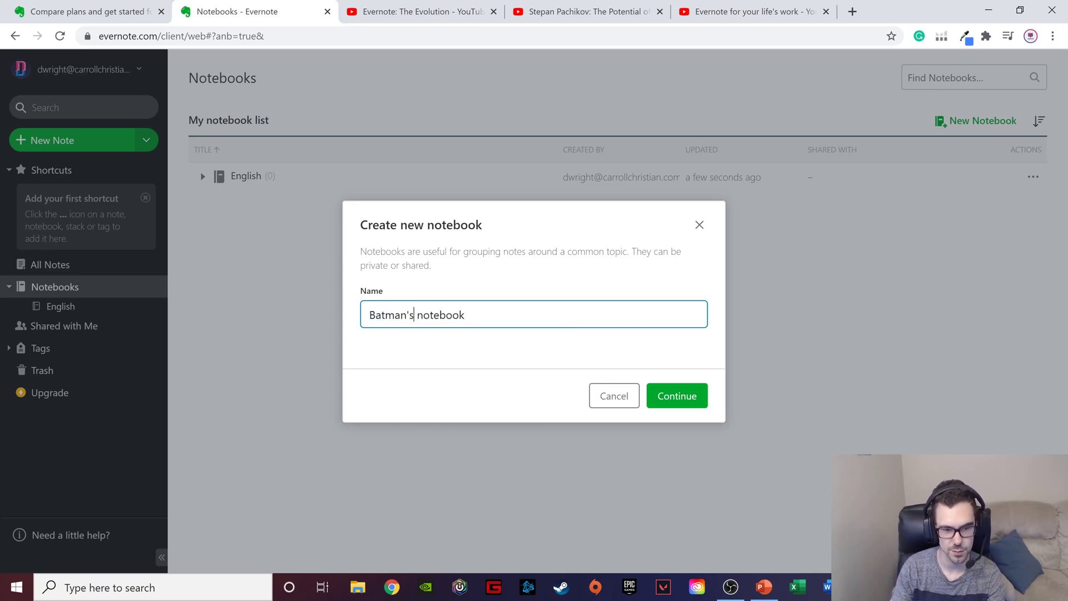
click(678, 394)
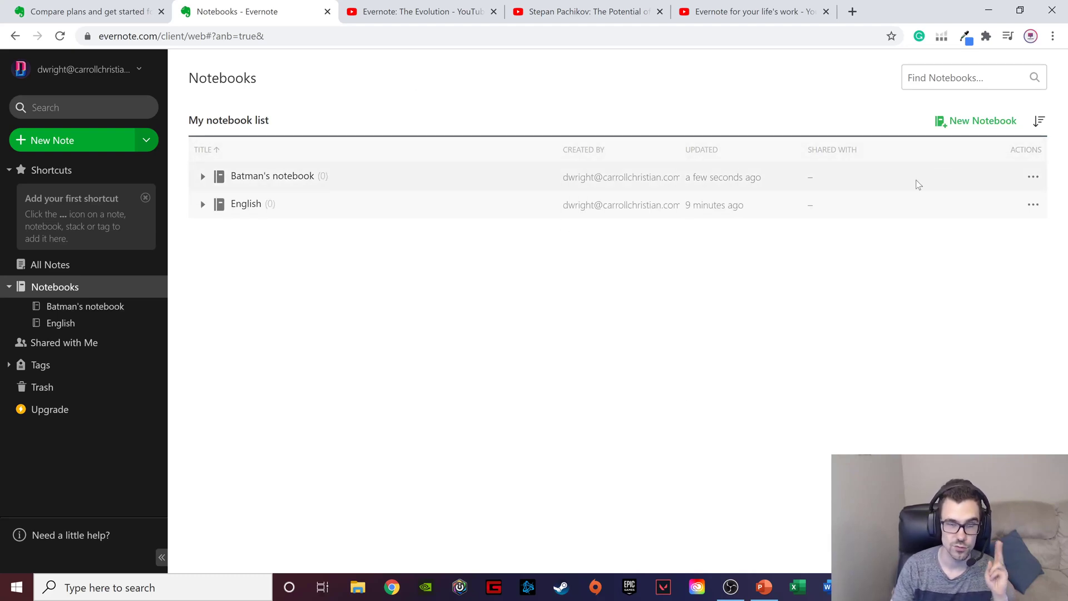
- Create another notebook named "Robin's notebook"
click(977, 126)
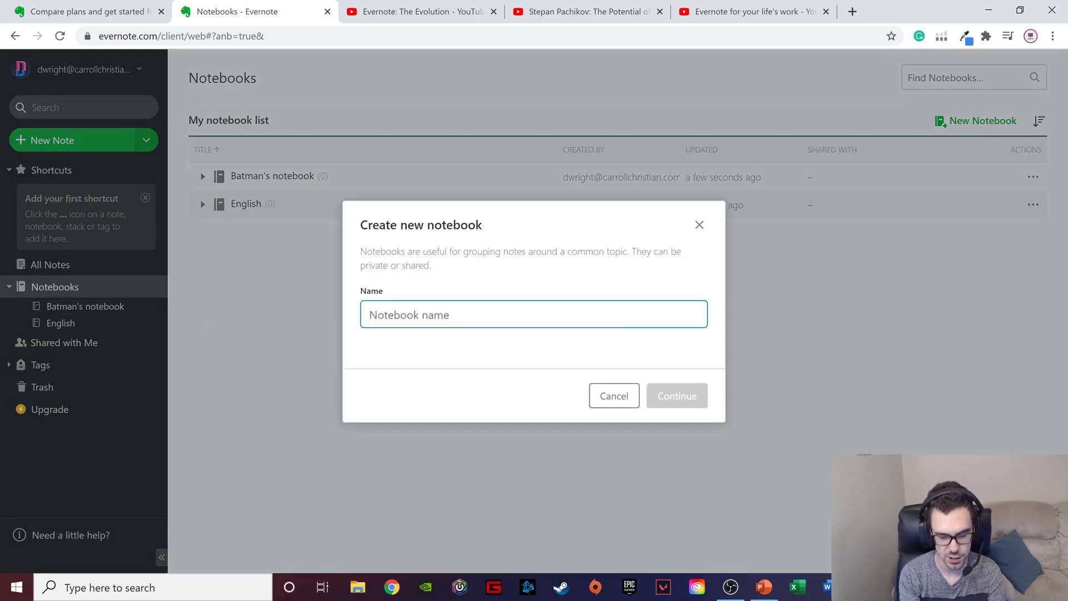
text(Ro)
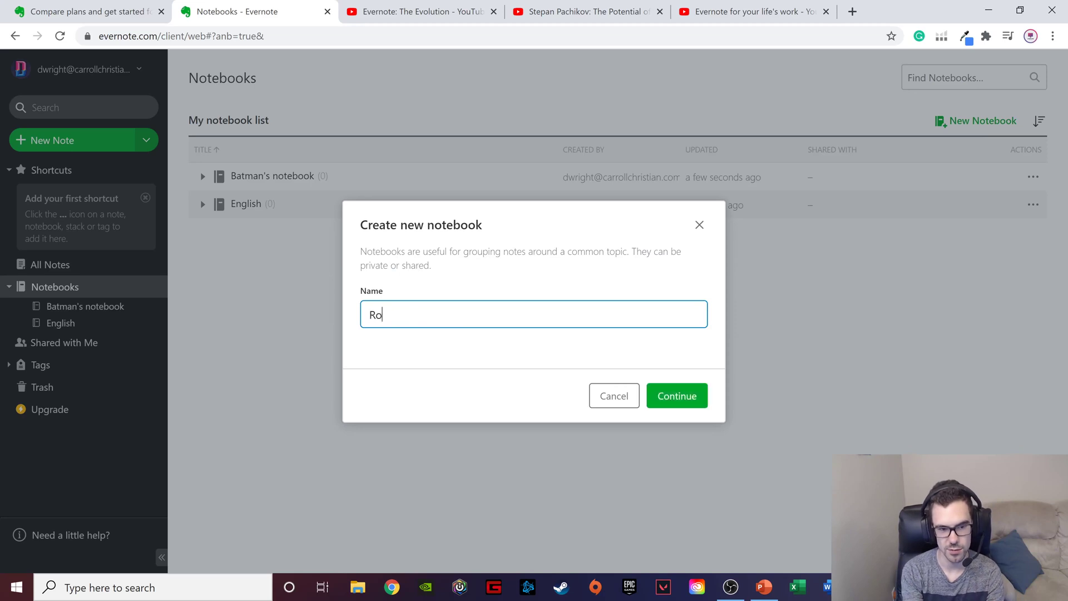
text(bin's )
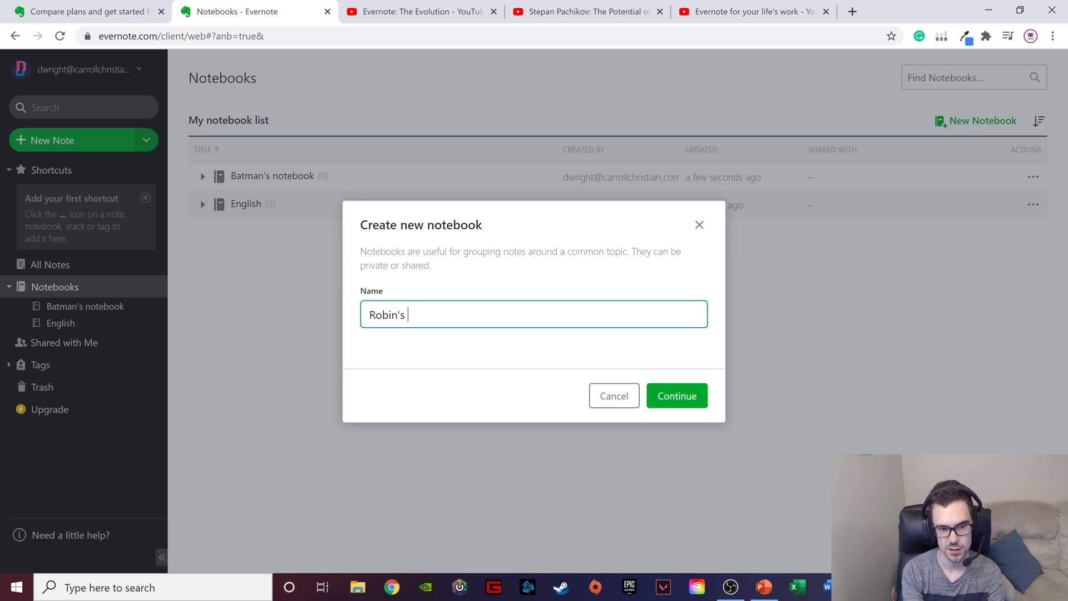
text(notebook)
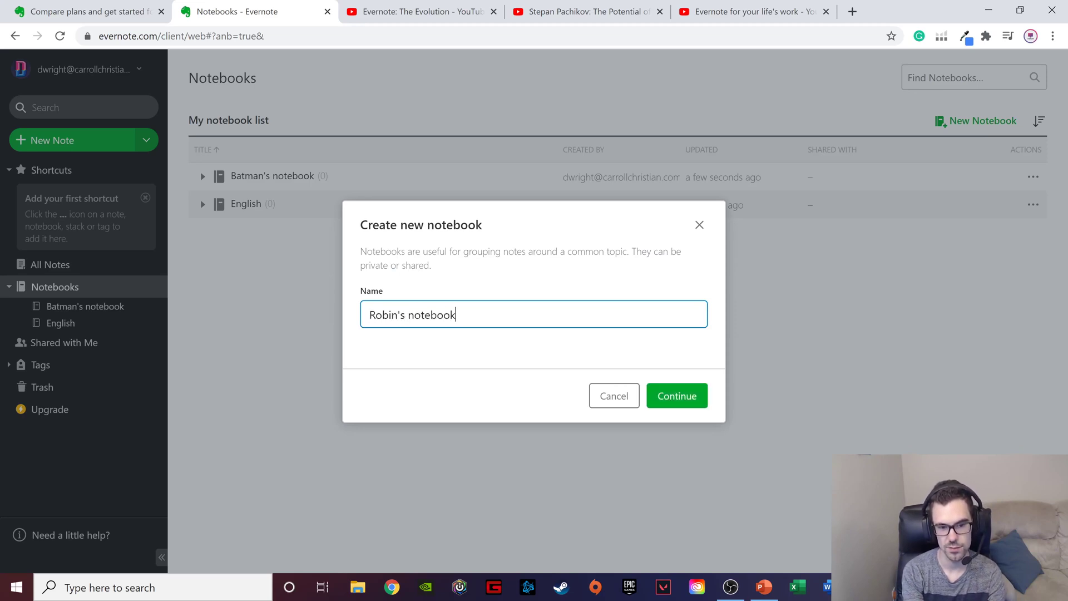
click(684, 397)
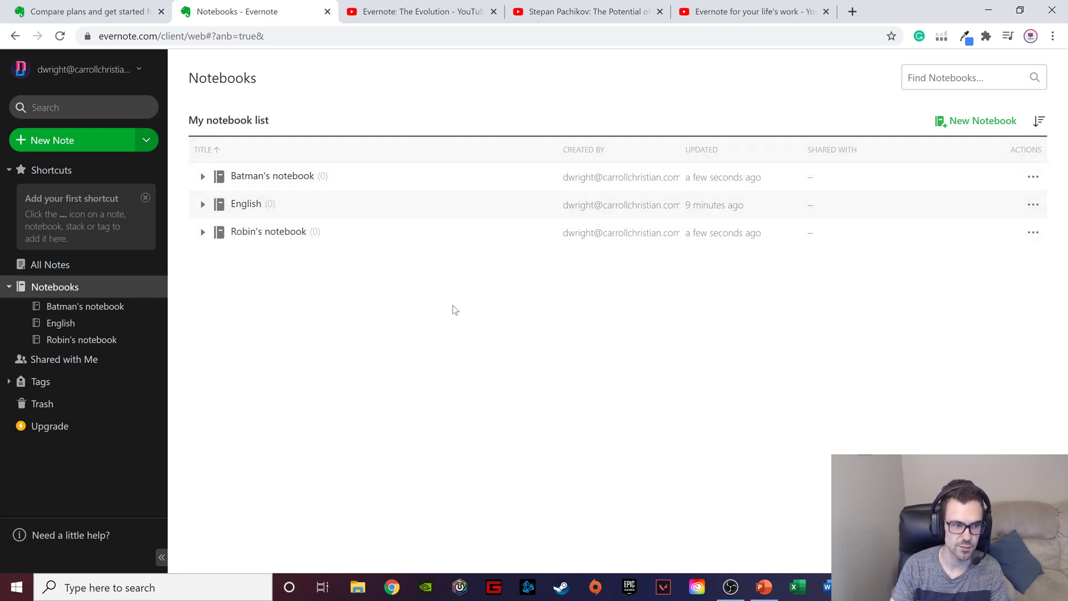
- Add Batman's notebook to a new stack named "DC Stack"
click(1034, 178)
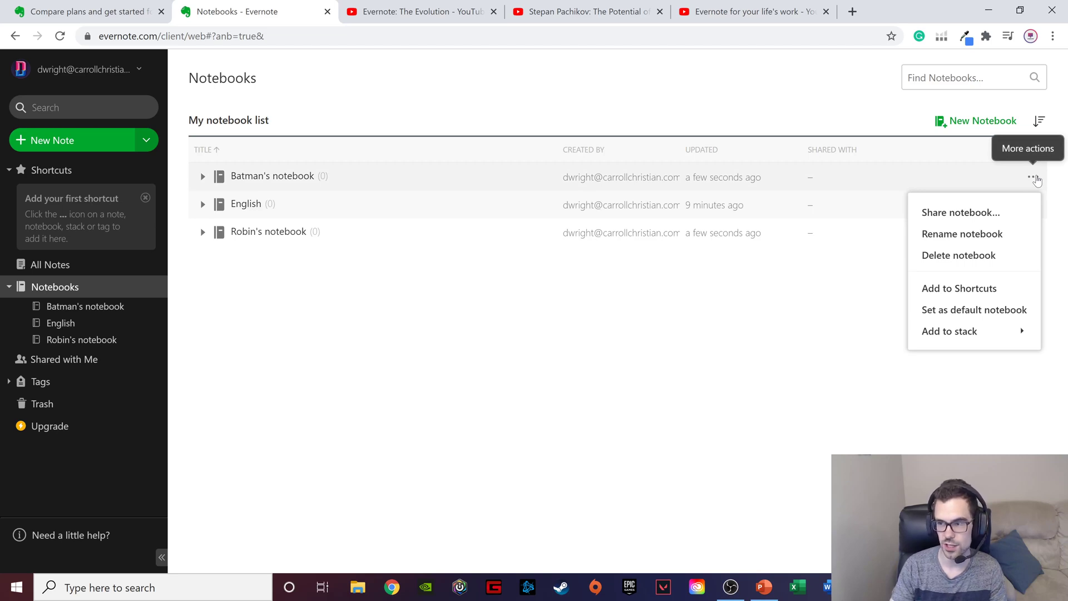
mouse_move(973, 334)
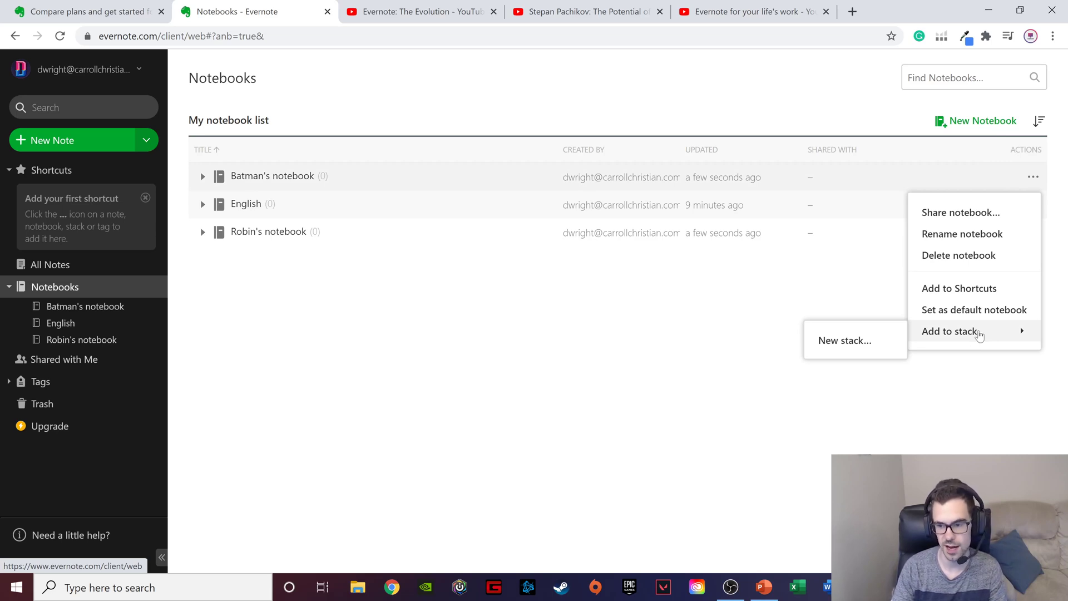
click(858, 345)
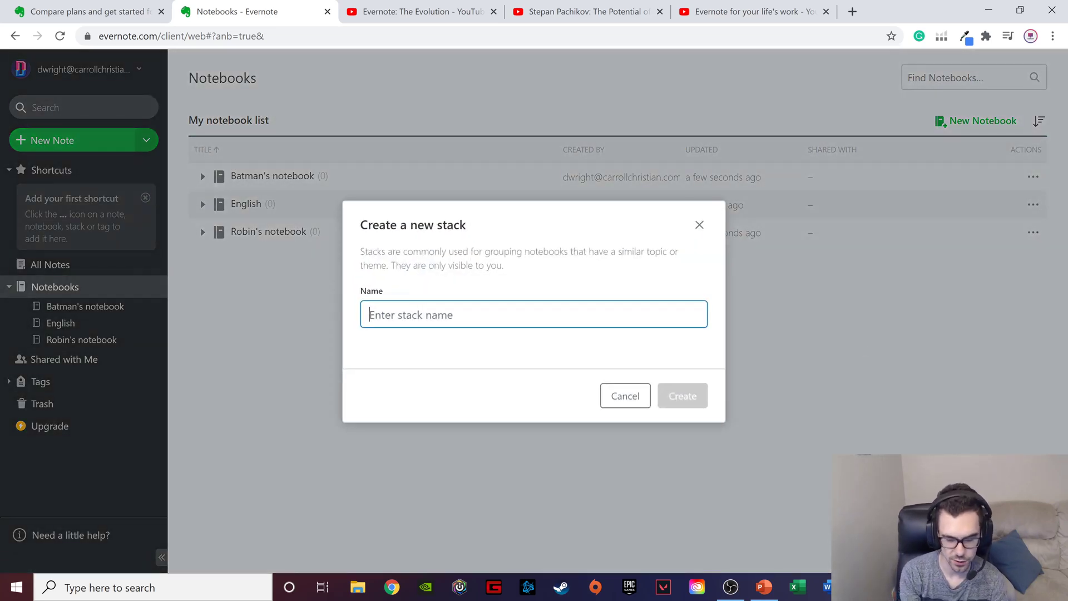
text(DC )
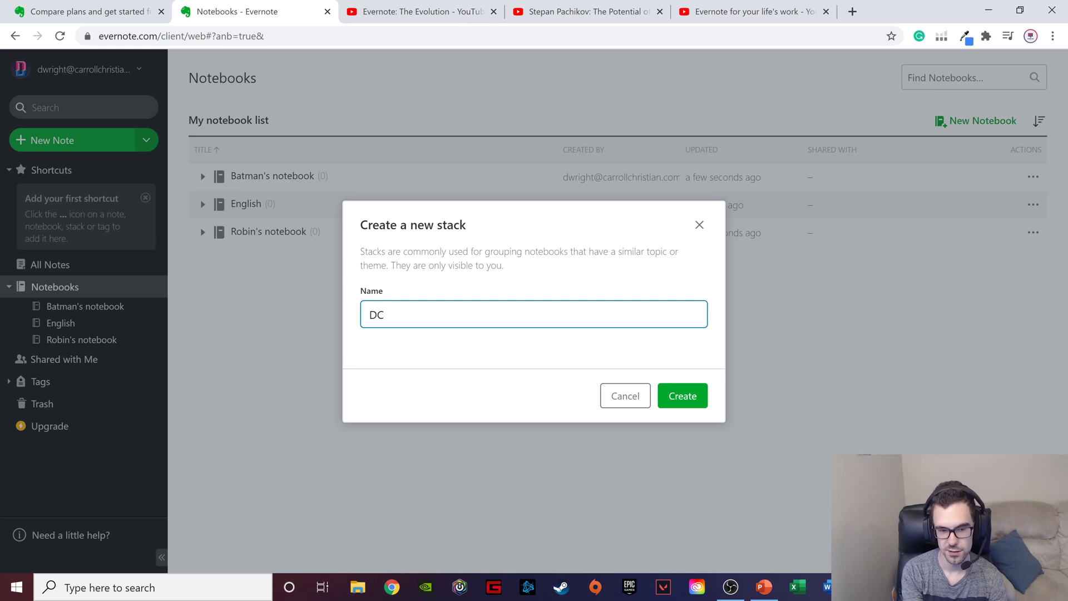
text(Stac)
key(BackSpace)
key(BackSpace)
key(BackSpace)
text(tac)
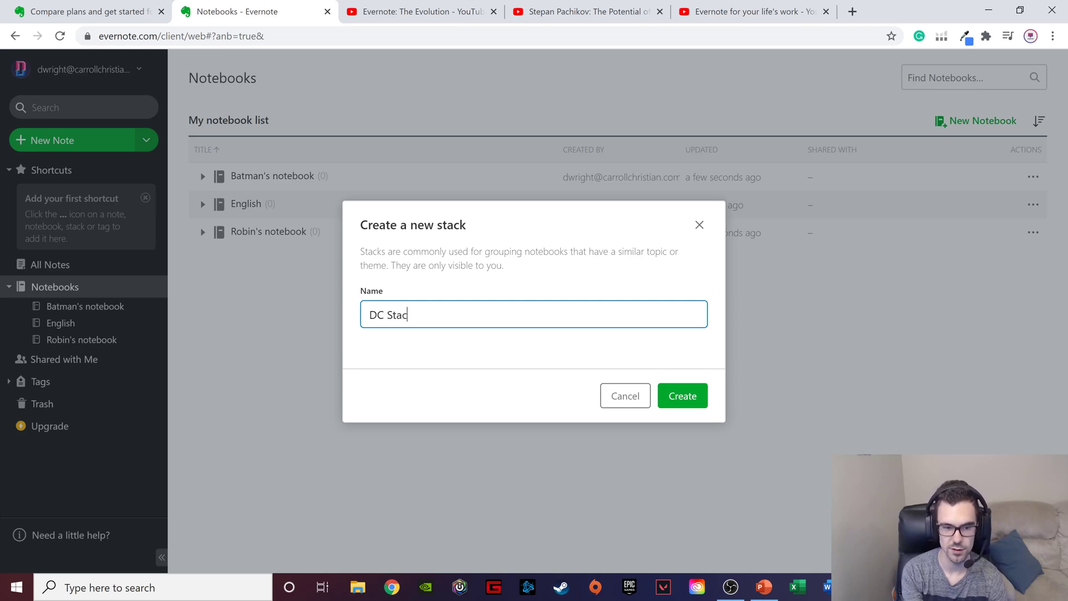
text(k)
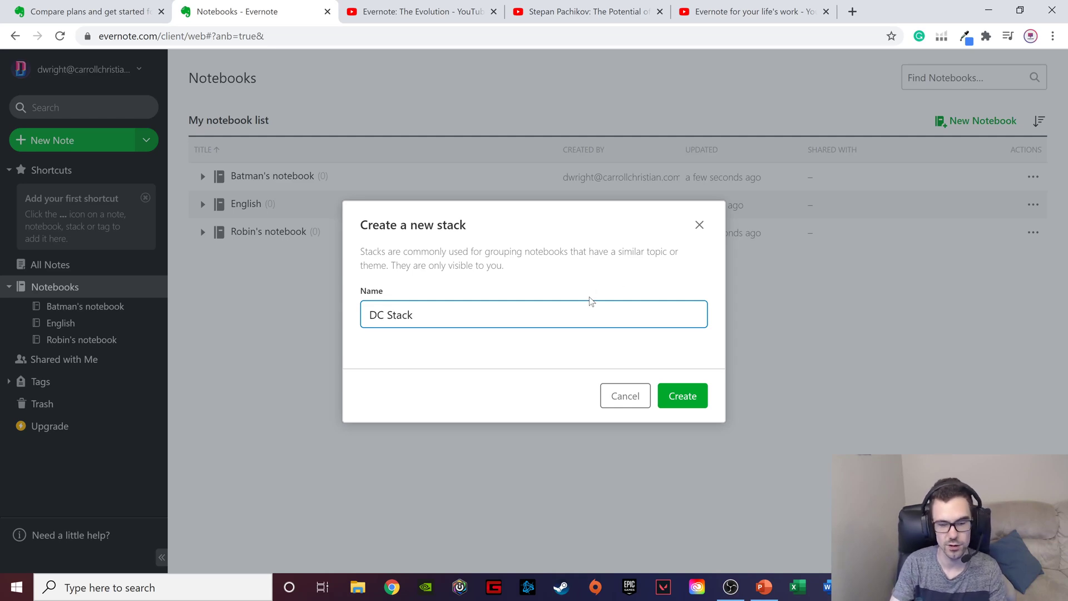
click(693, 397)
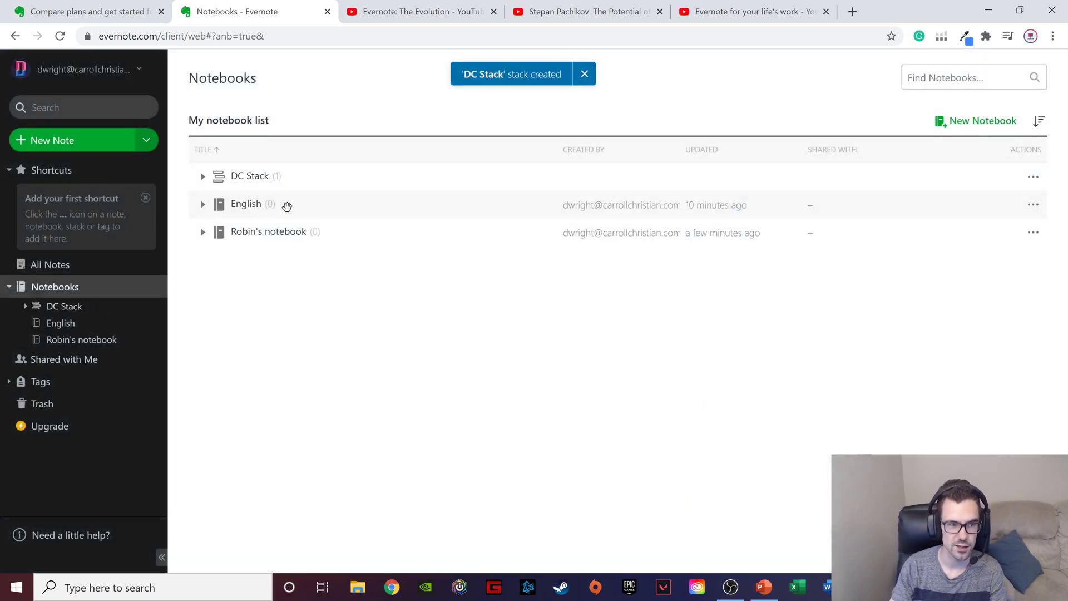
- Expand DC Stack and move Robin's notebook and the English notebook into it
click(204, 176)
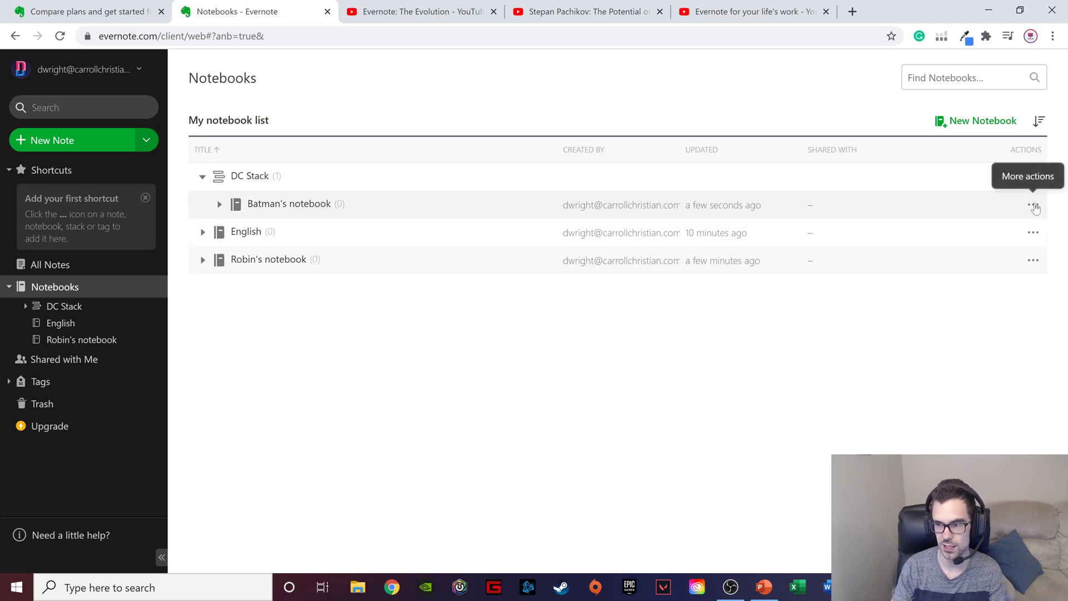
click(1032, 205)
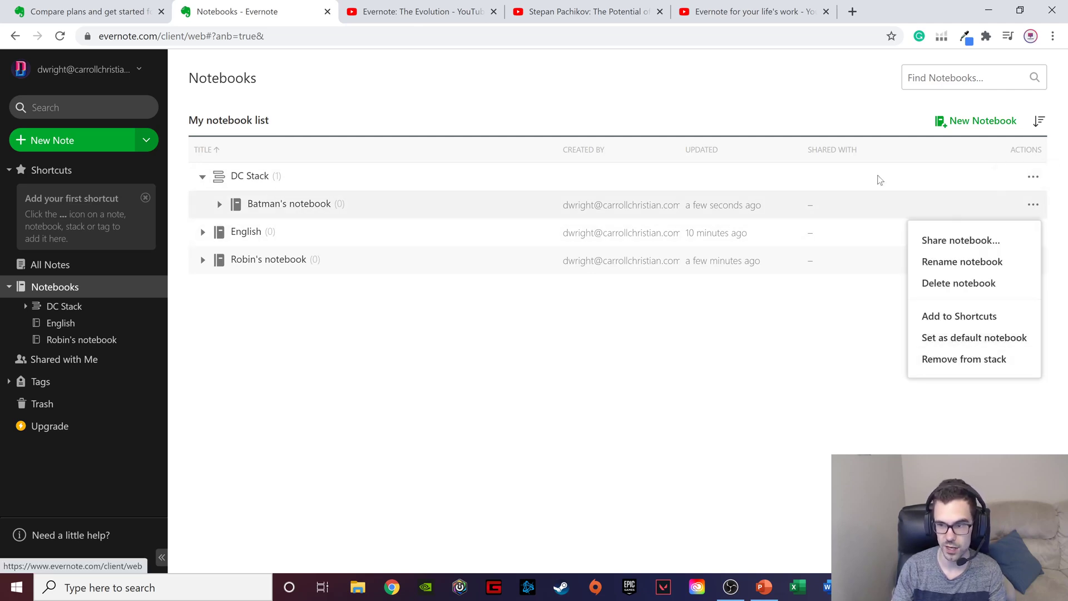
click(543, 427)
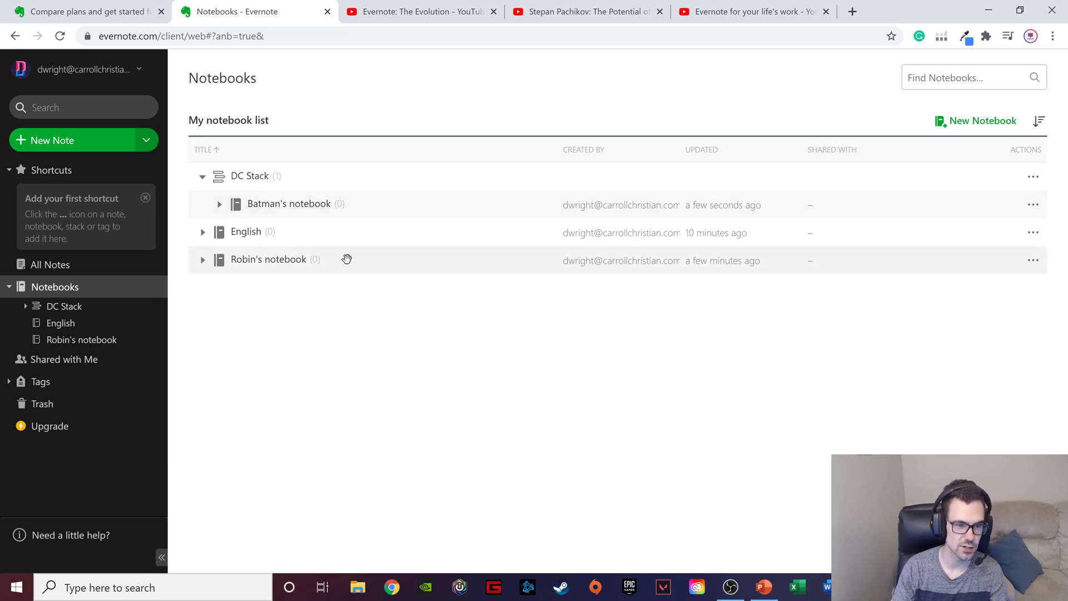
drag(345, 257, 333, 173)
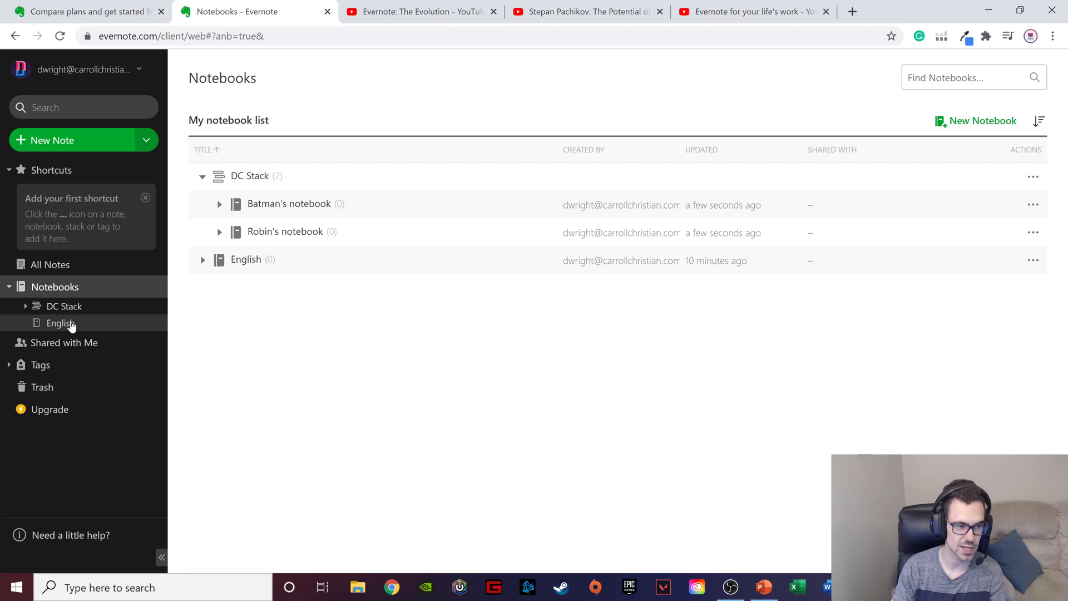
drag(72, 326, 90, 306)
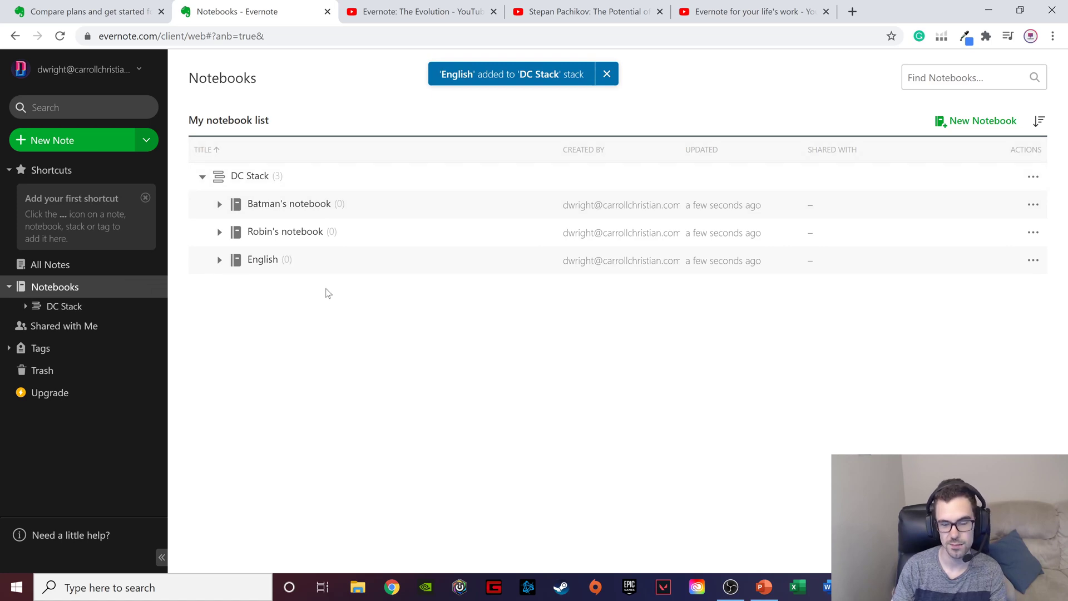
- Create a note in Batman's notebook titled "Batman's Note" with the body text "asdfasdfasdfasdfasdfasdf"
click(296, 206)
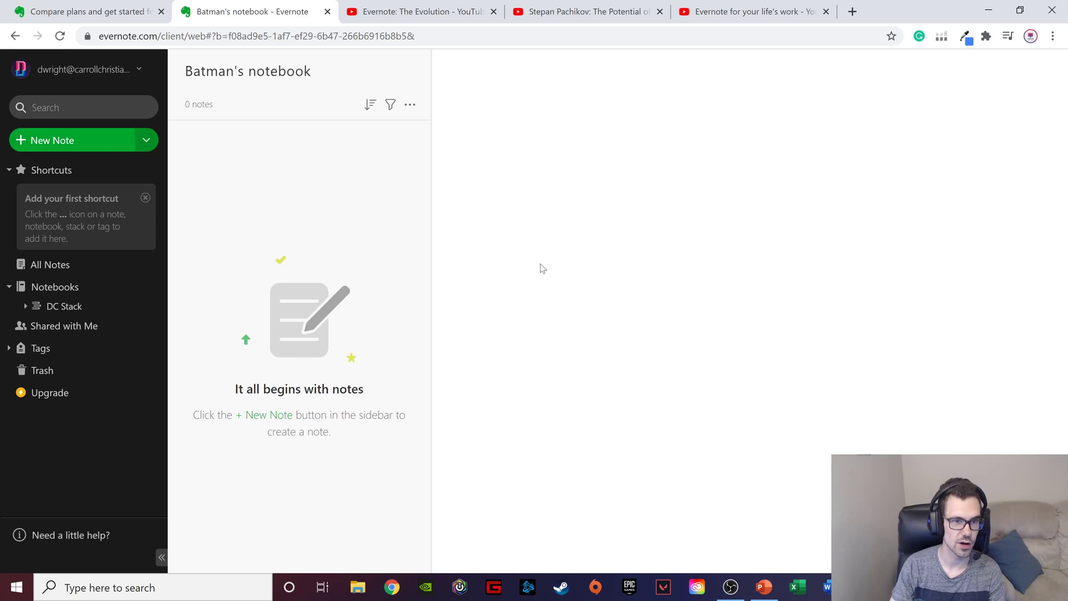
click(274, 418)
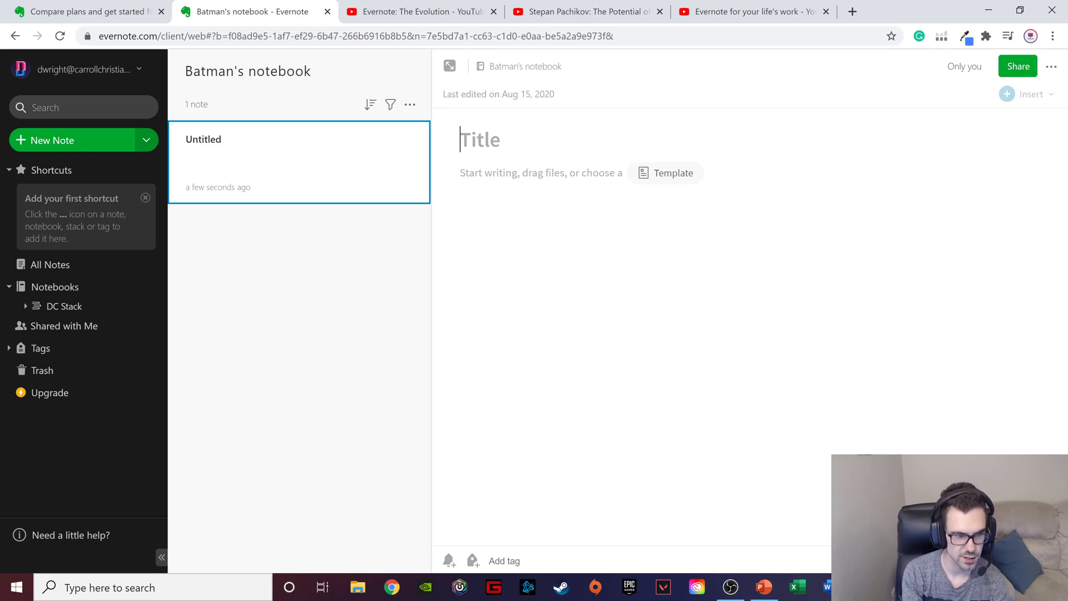
text(Batman')
key(Return)
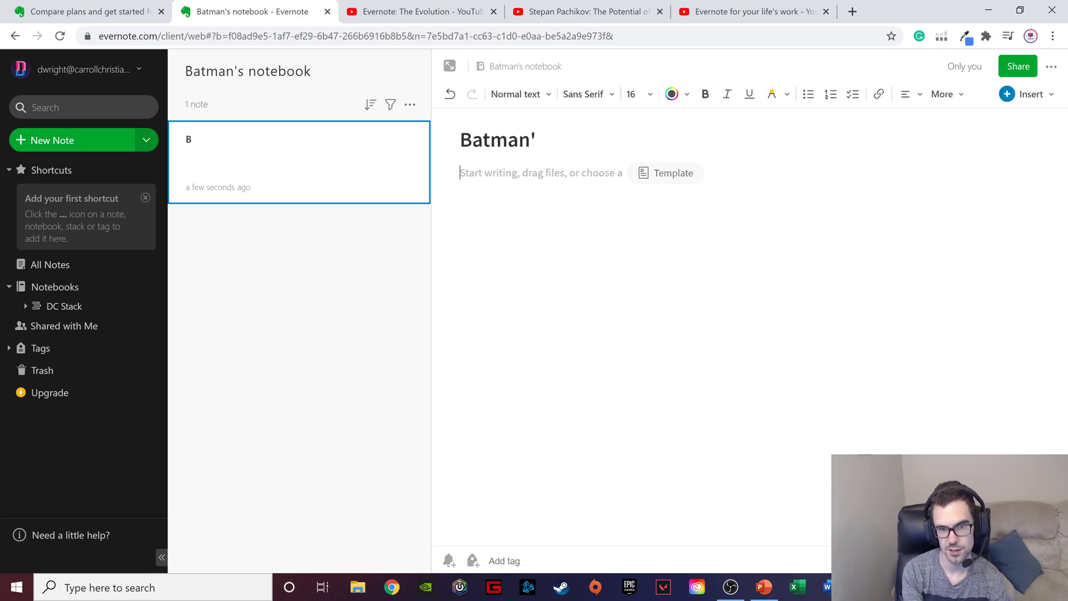
key(BackSpace)
text(s Note)
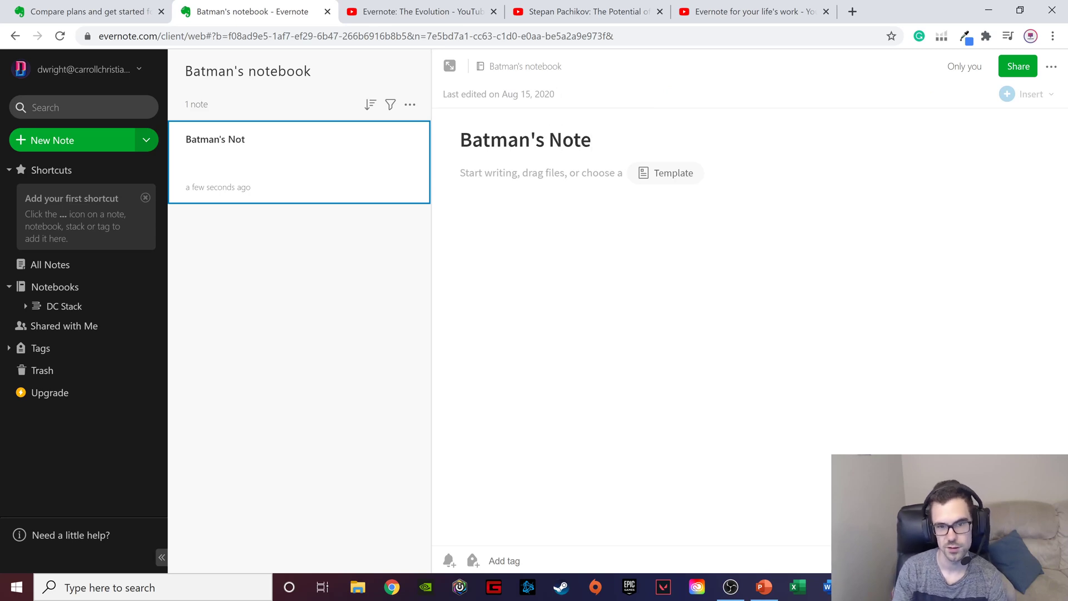
key(Return)
text(asdfasdfasdfasdfasdfa)
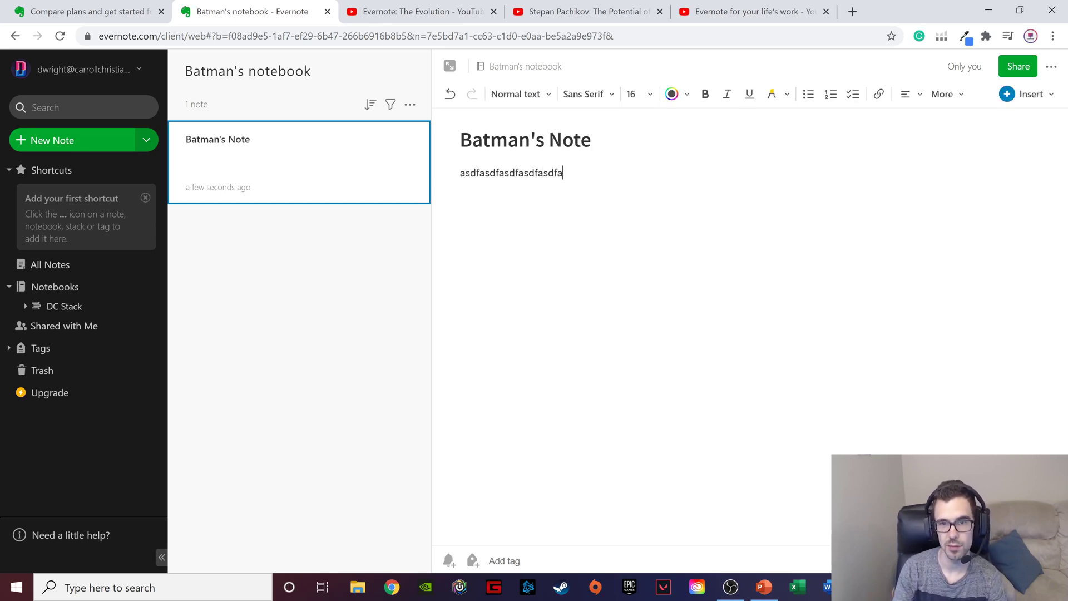
text(sdf)
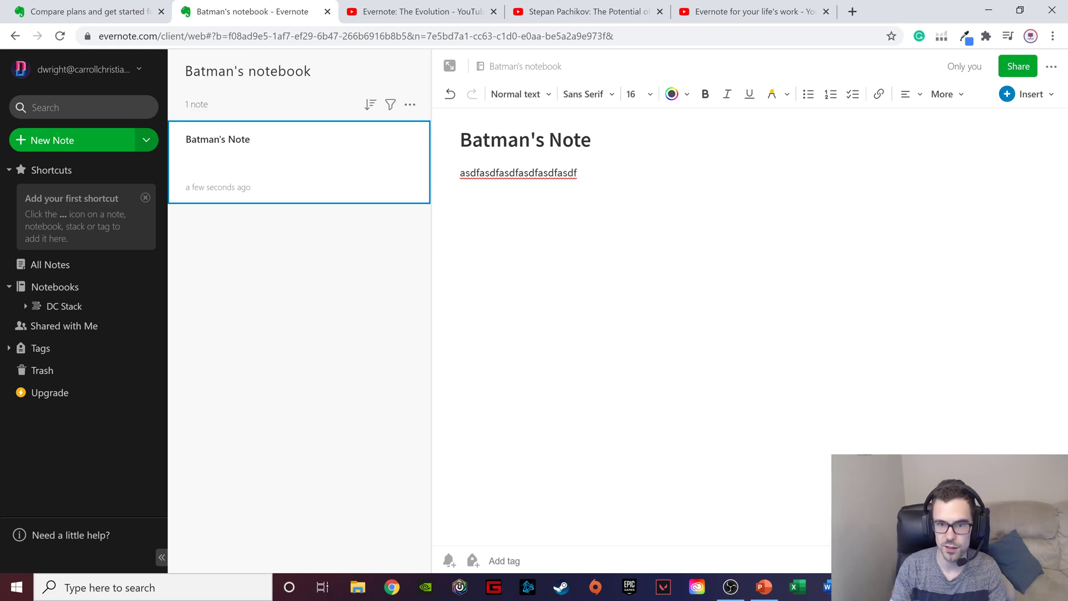
- Add a second note to Batman's notebook with "asdfasdf" as both its title and body text
click(98, 147)
text(asdfas)
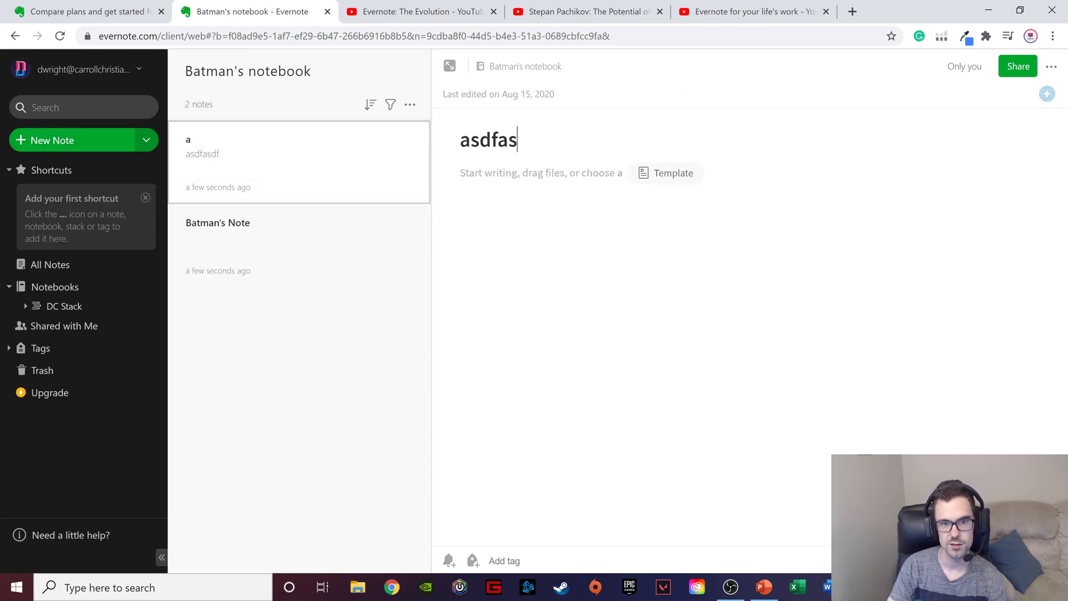
text(df)
key(Return)
text(asdfasdf)
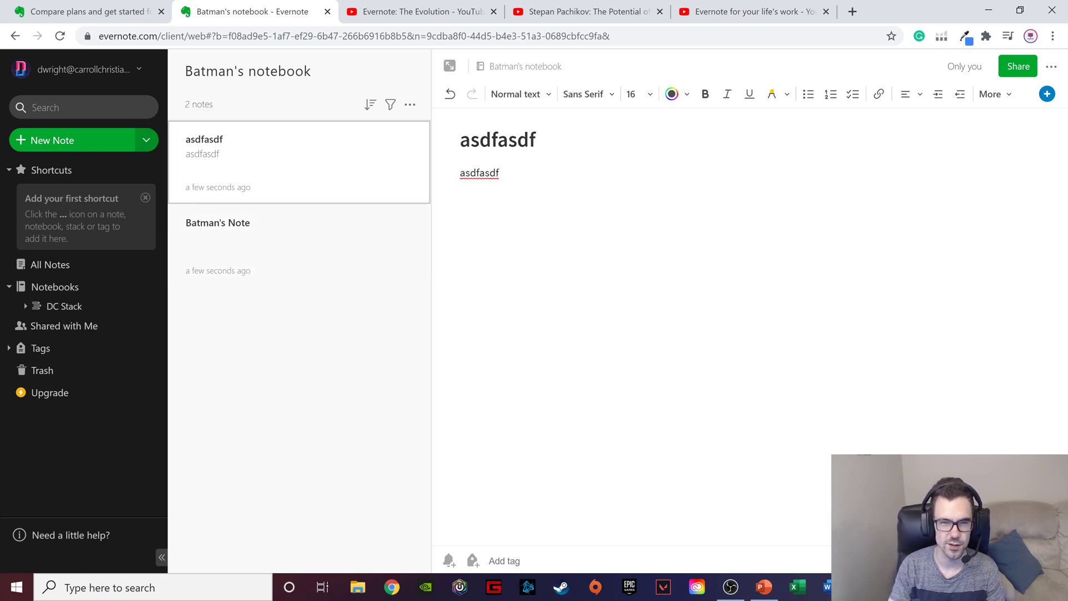
click(507, 140)
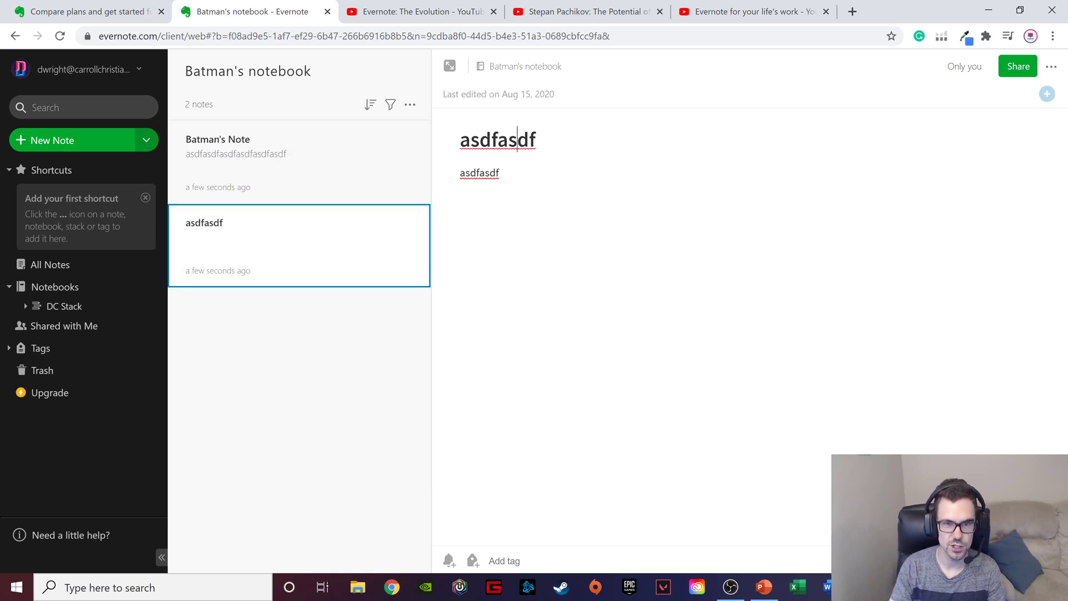
key(ctrl+a)
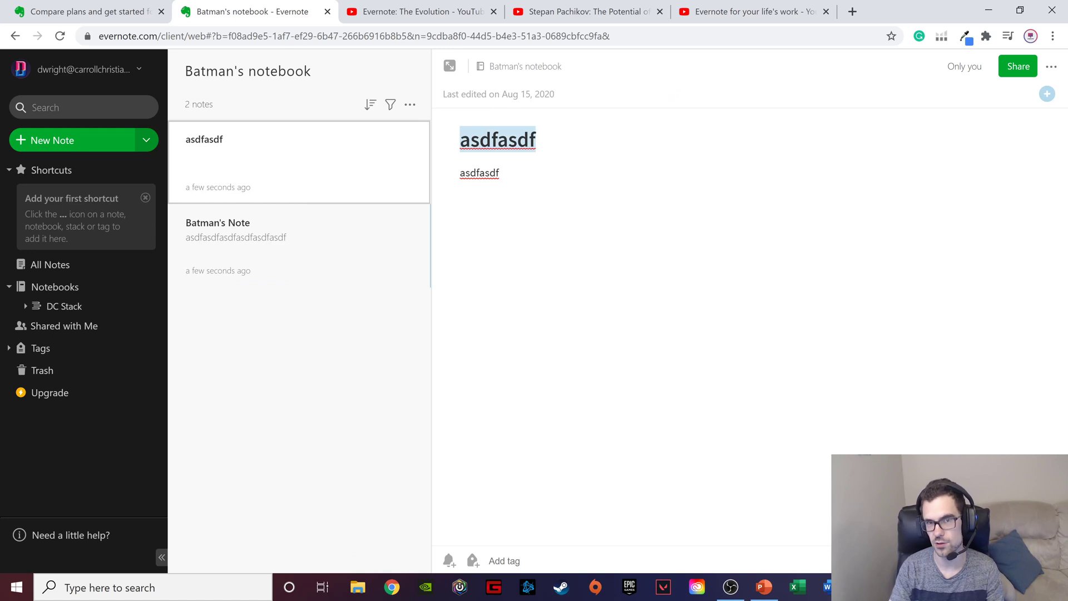
click(499, 172)
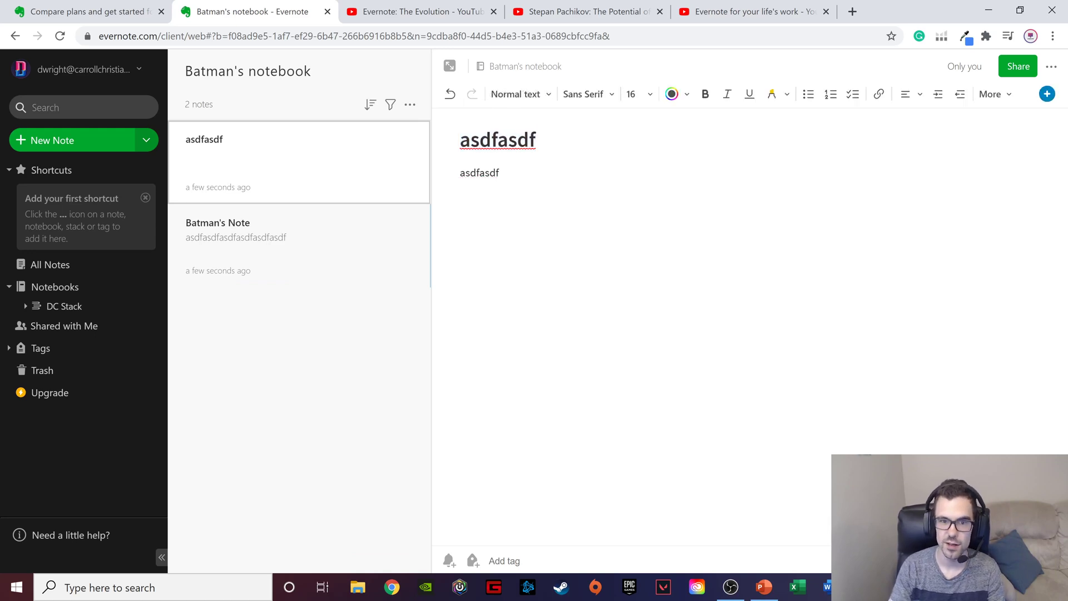
drag(465, 173, 499, 173)
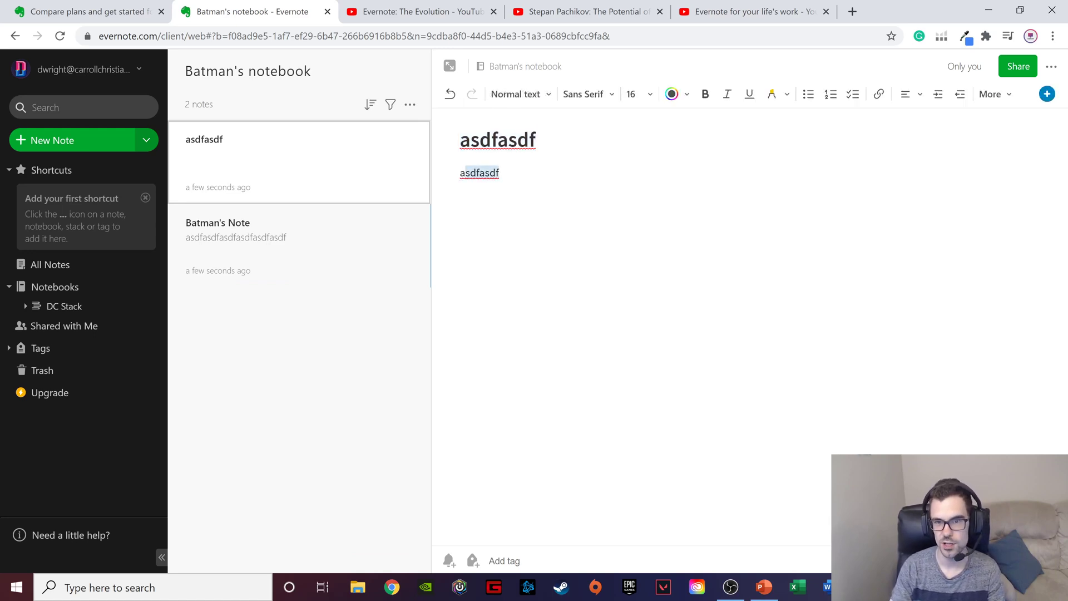
click(499, 173)
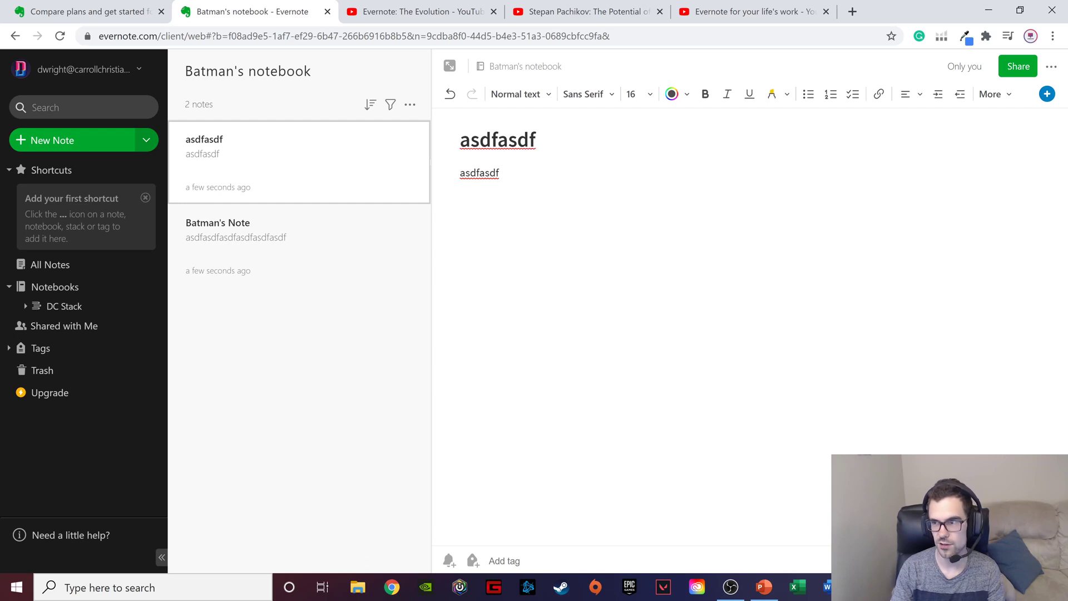
- Move the open "asdfasdf" note in Batman's notebook to the trash
click(1052, 67)
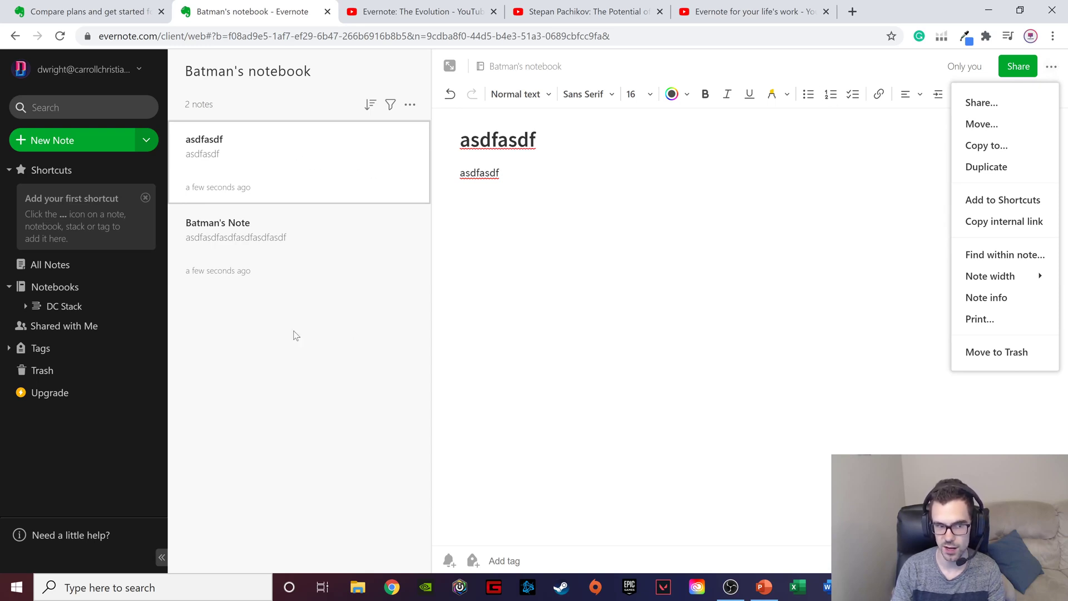
click(996, 352)
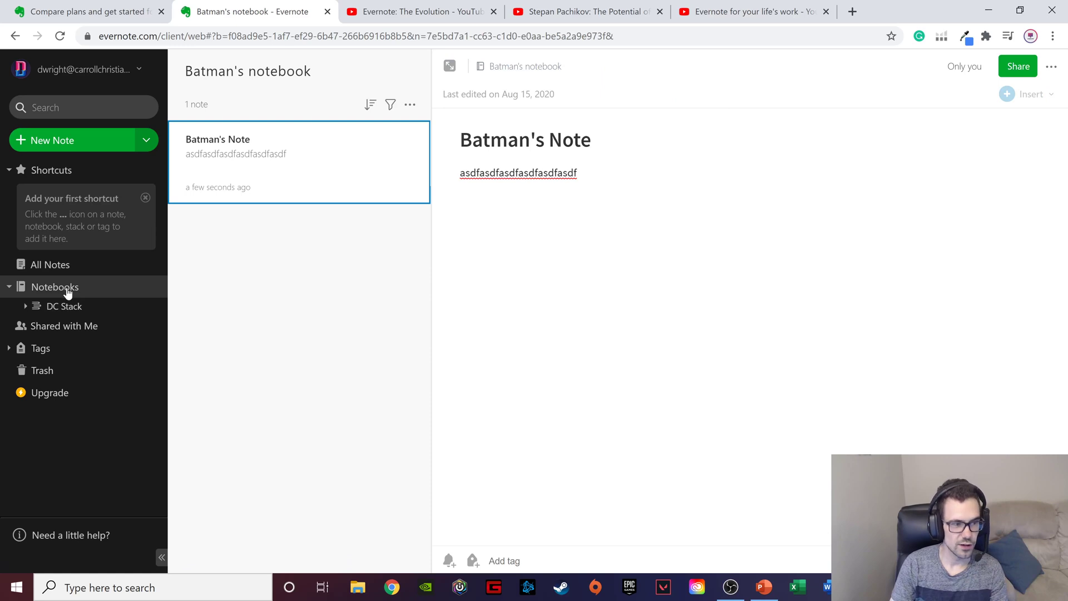
- Go to the list of all notebooks and try to delete Robin's notebook from DC Stack
click(93, 292)
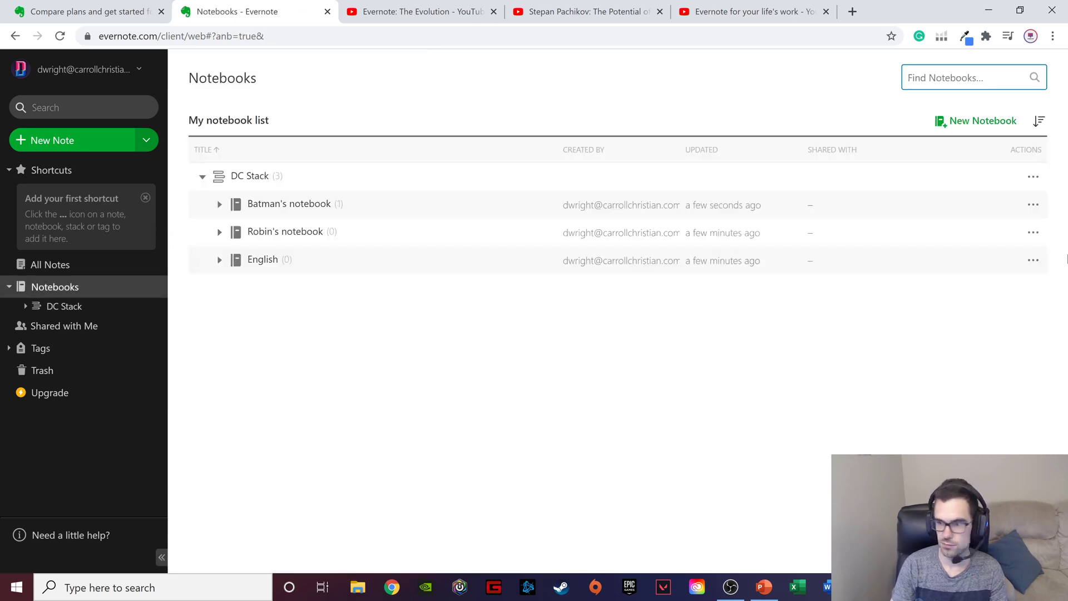
click(1033, 235)
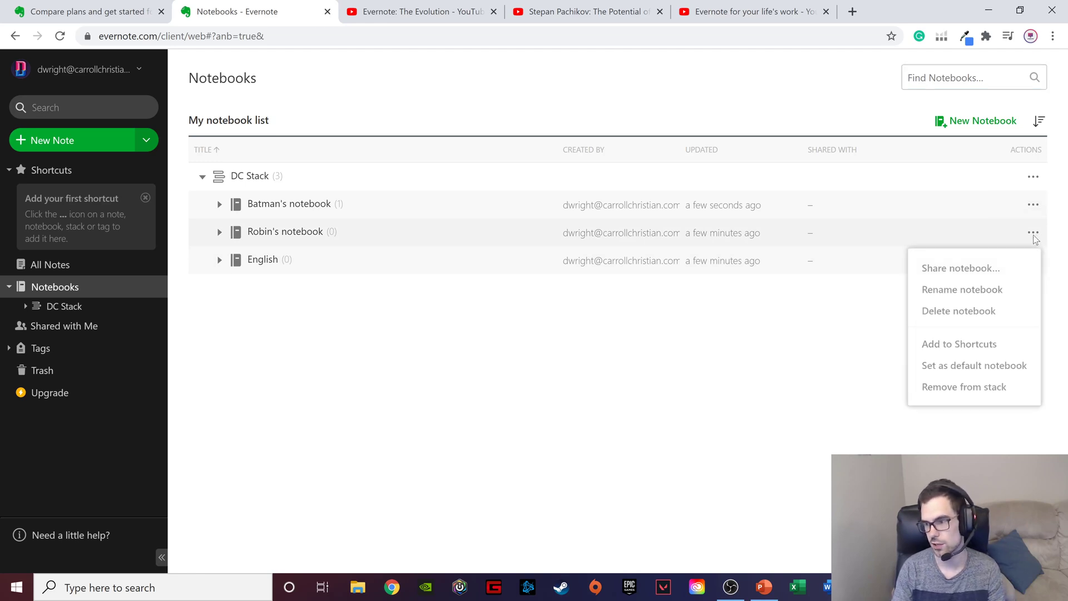
click(968, 313)
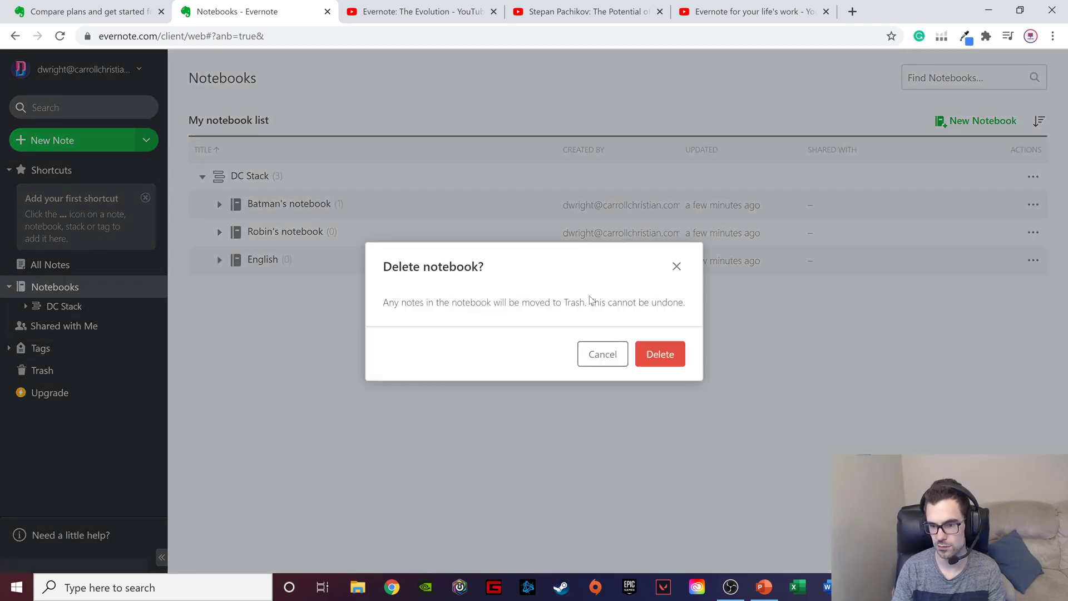
click(658, 355)
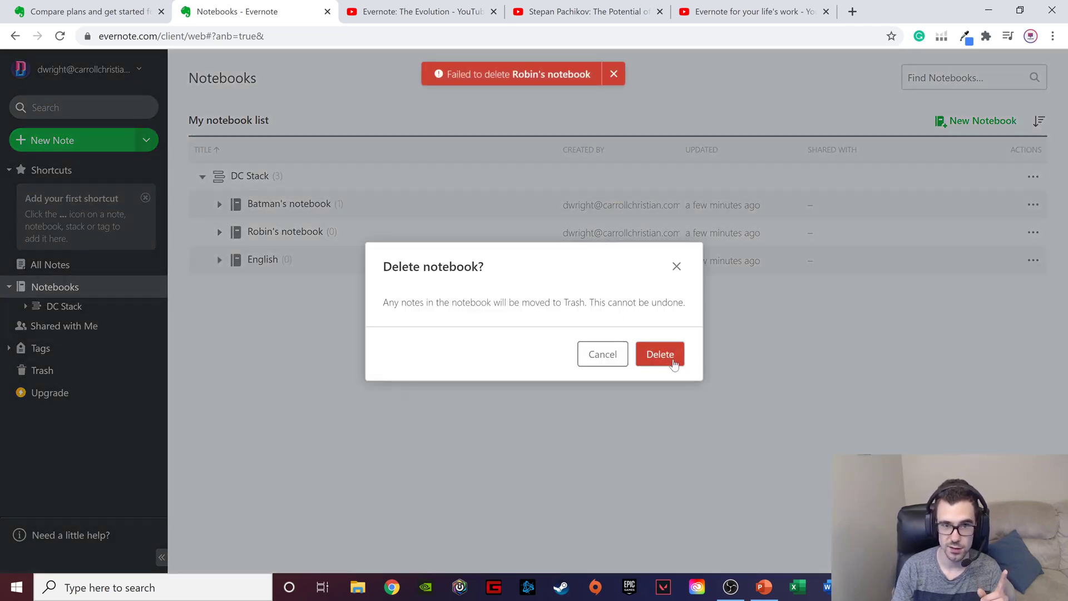
click(675, 266)
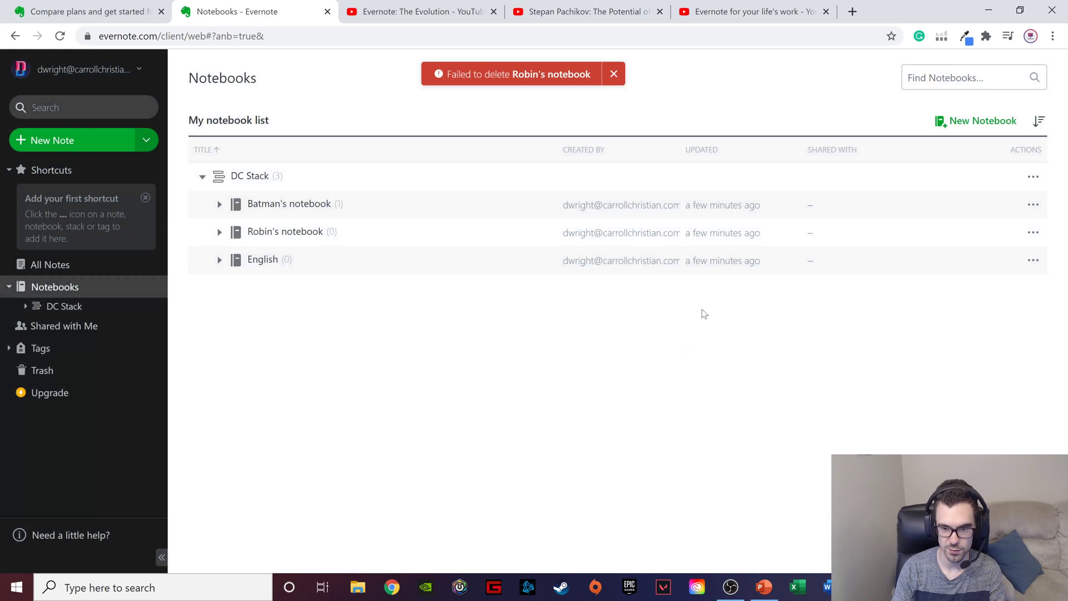
click(1033, 233)
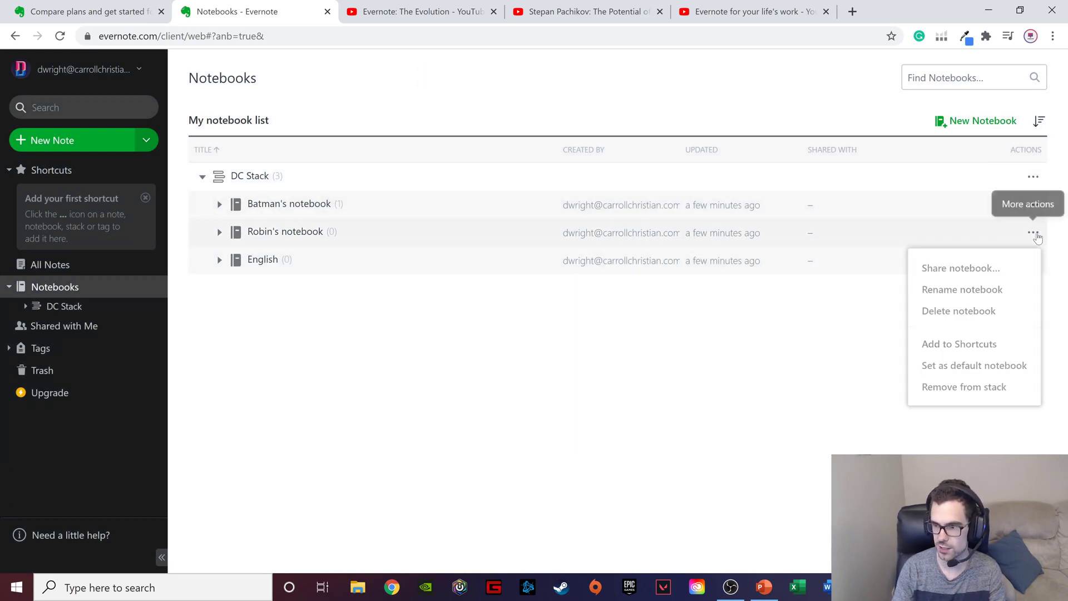
click(963, 311)
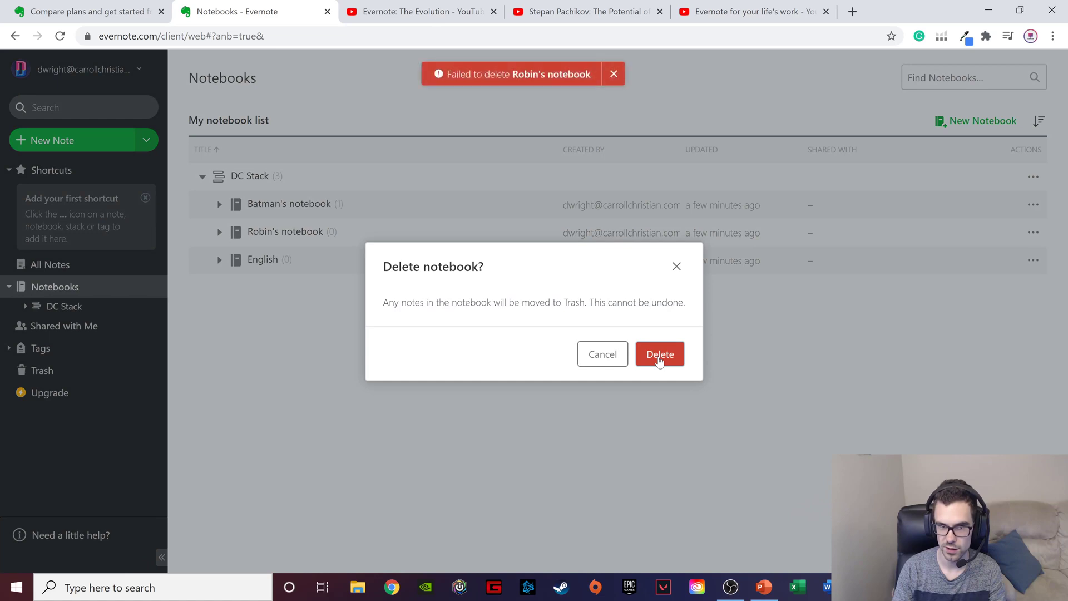
click(676, 267)
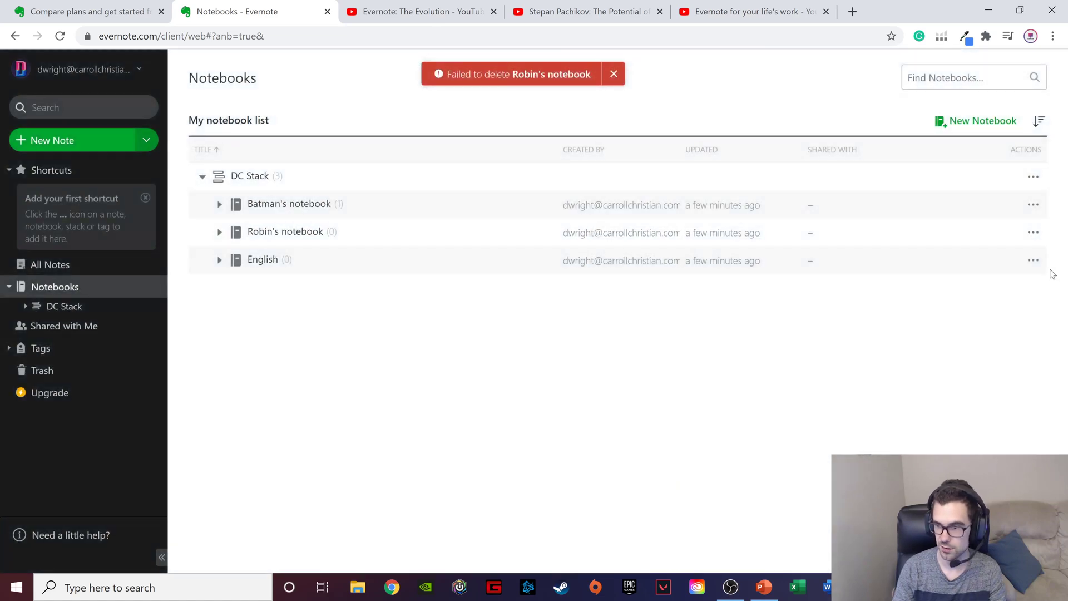
- Check the available actions for the English notebook and try to delete Batman's notebook
click(1037, 263)
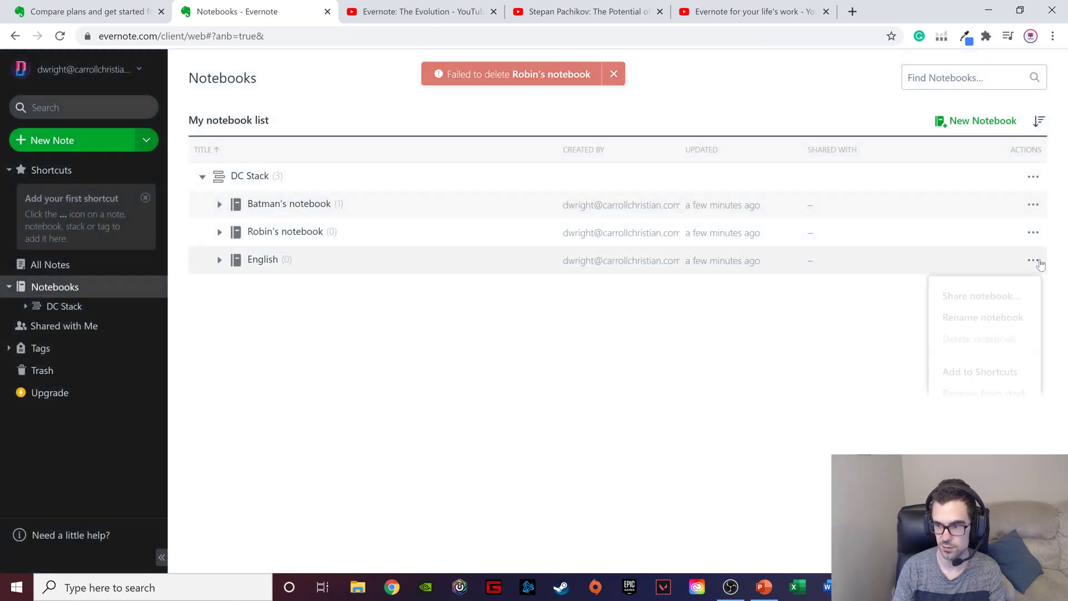
click(1034, 204)
click(1033, 206)
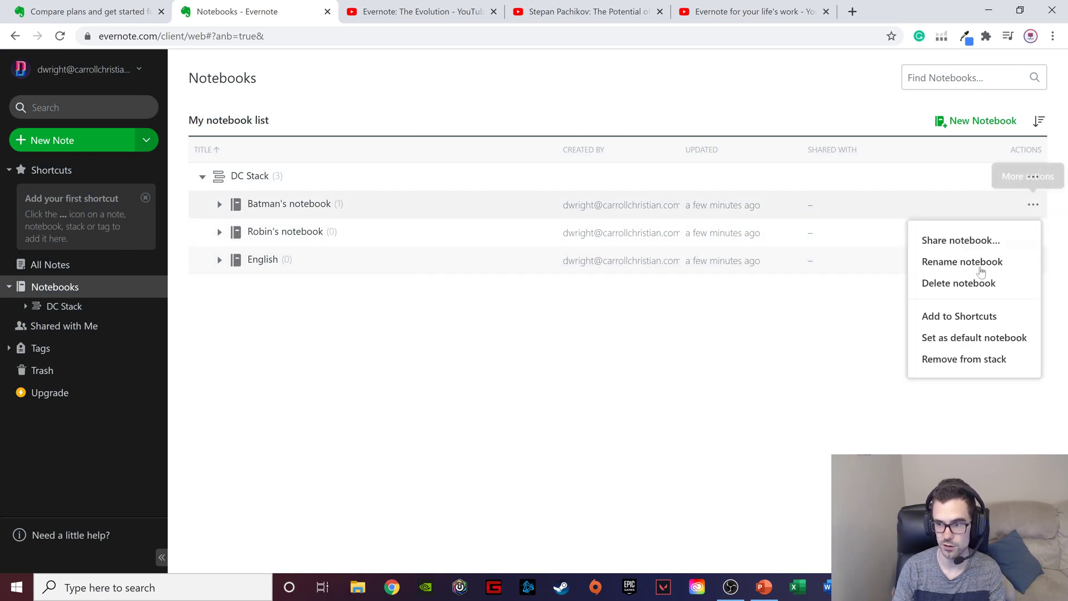
click(970, 285)
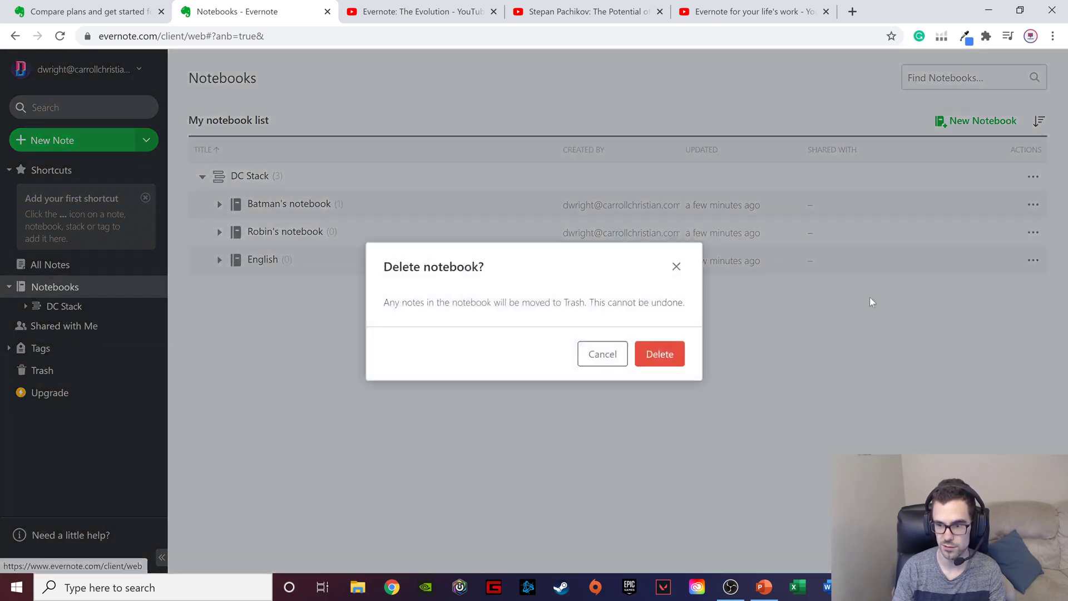
click(661, 355)
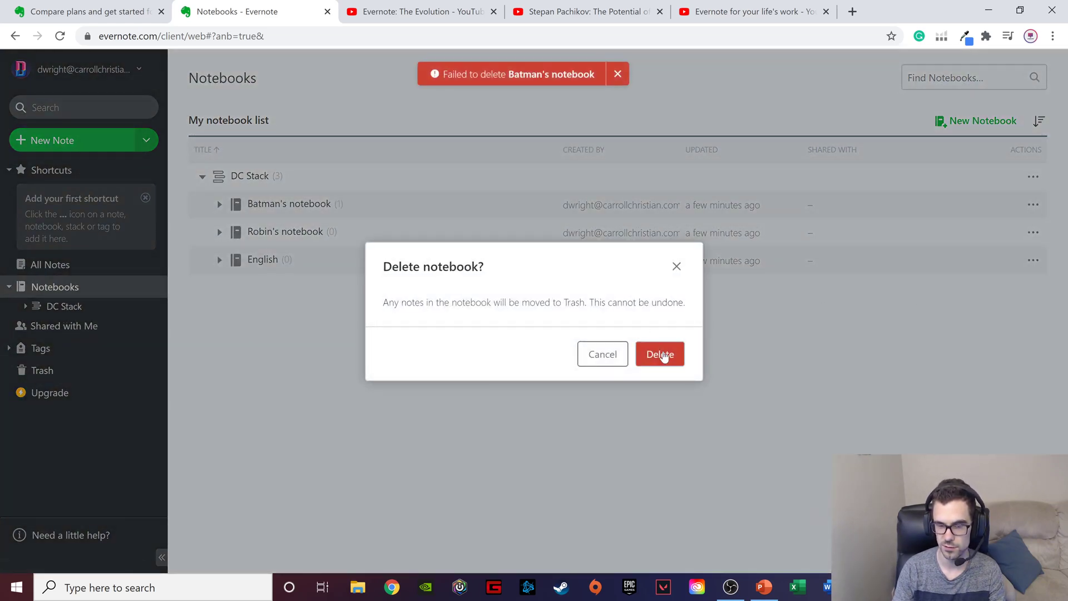
click(675, 272)
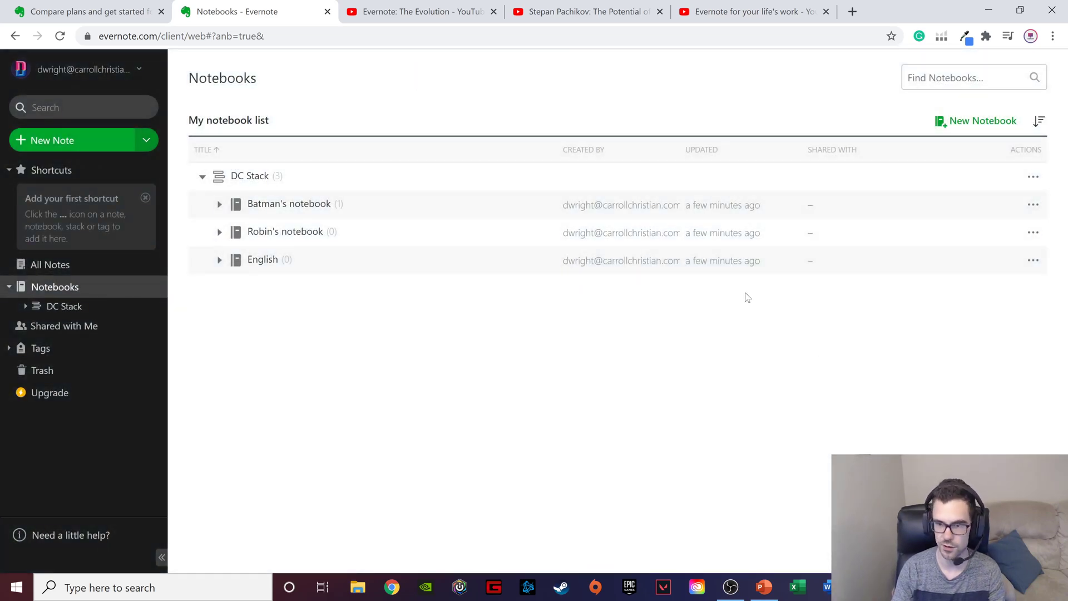
- Remove DC Stack from the notebook list and confirm the removal
click(1032, 178)
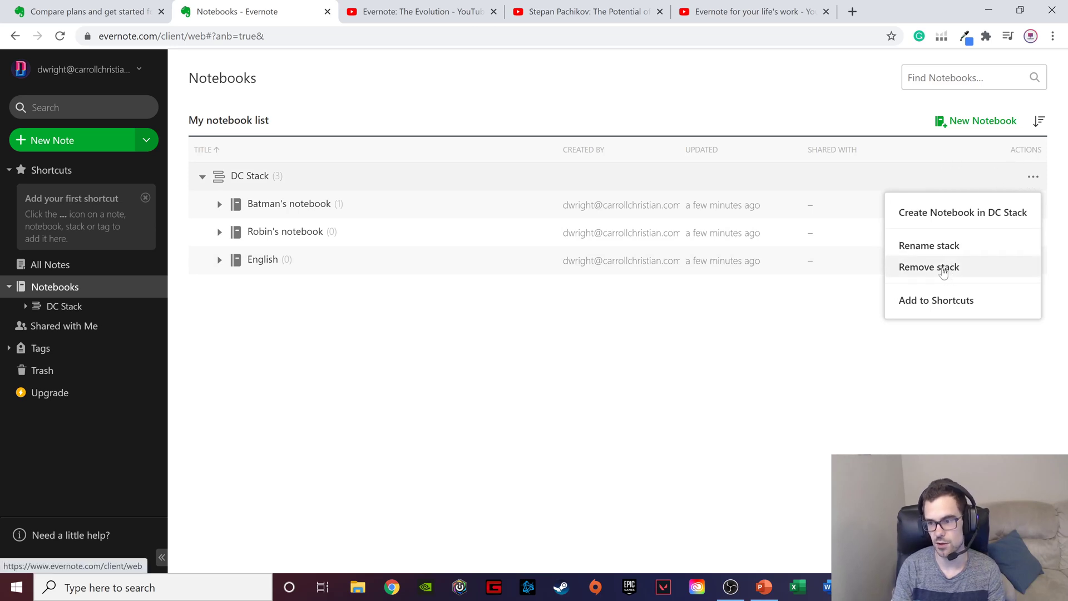
click(942, 269)
click(654, 359)
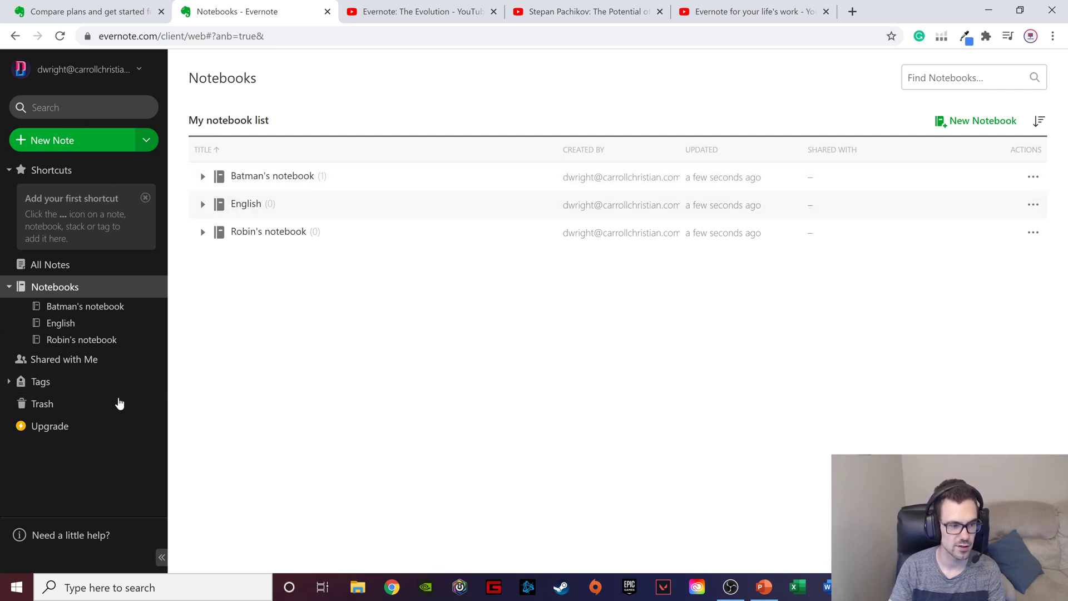
- Open Batman's Note from within Batman's notebook and search the notes for "asdfasdf"
click(202, 176)
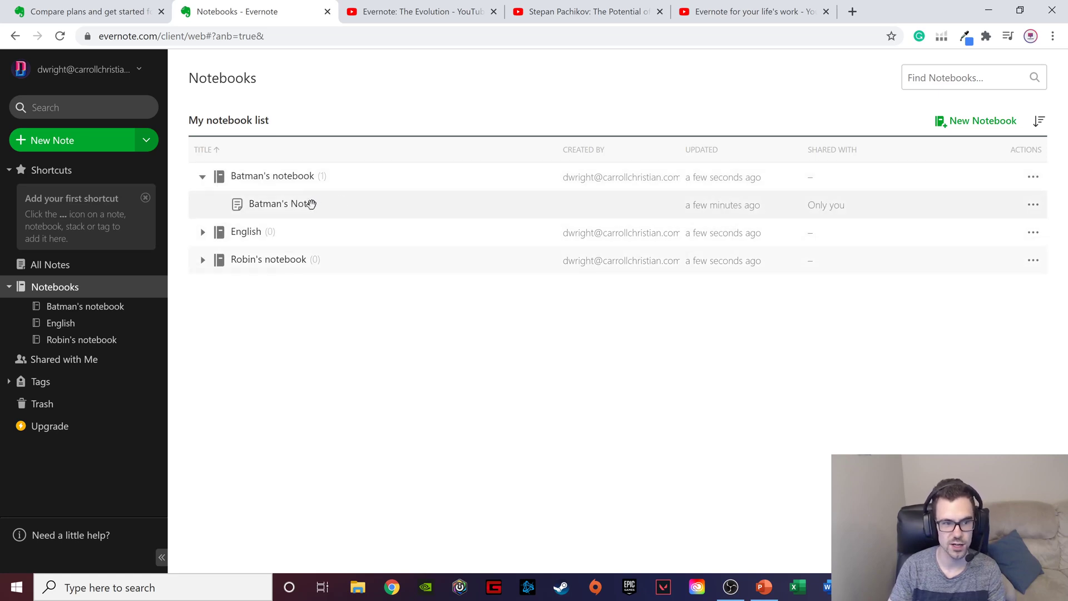
click(309, 211)
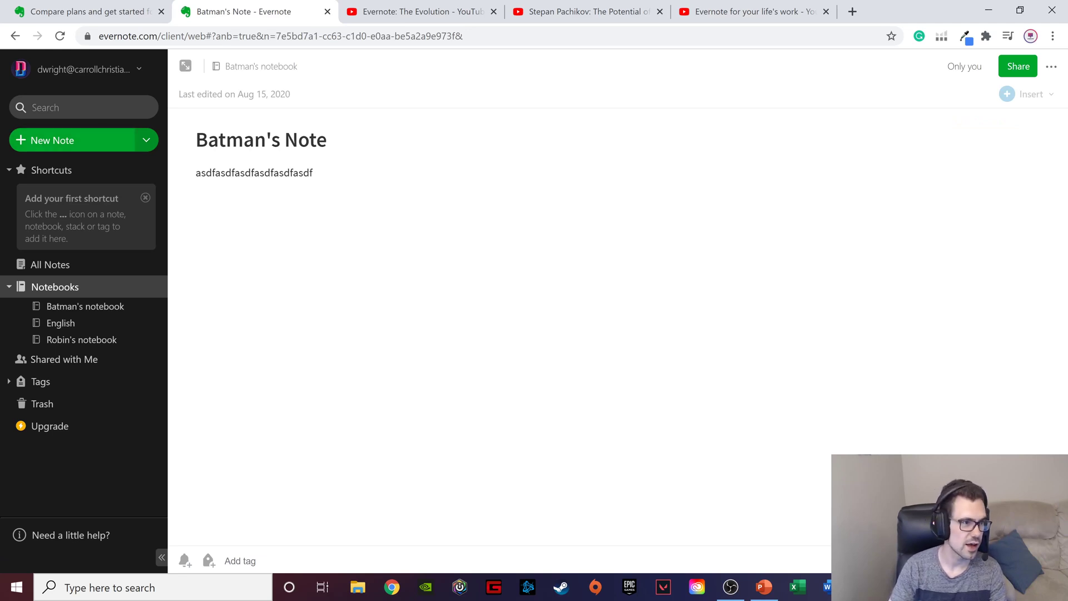
click(67, 108)
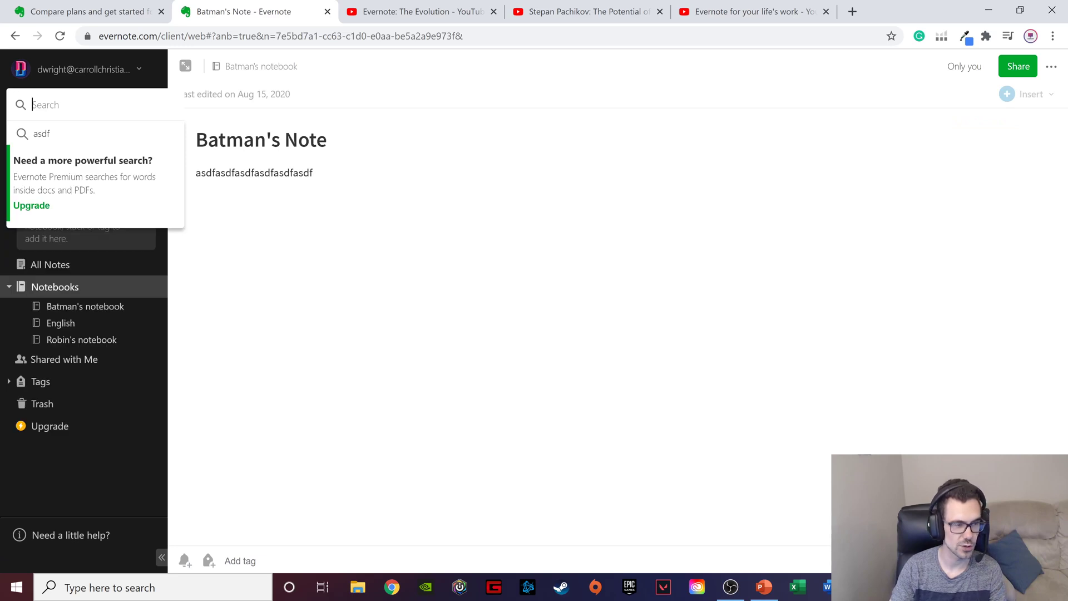
text(asdfasdf)
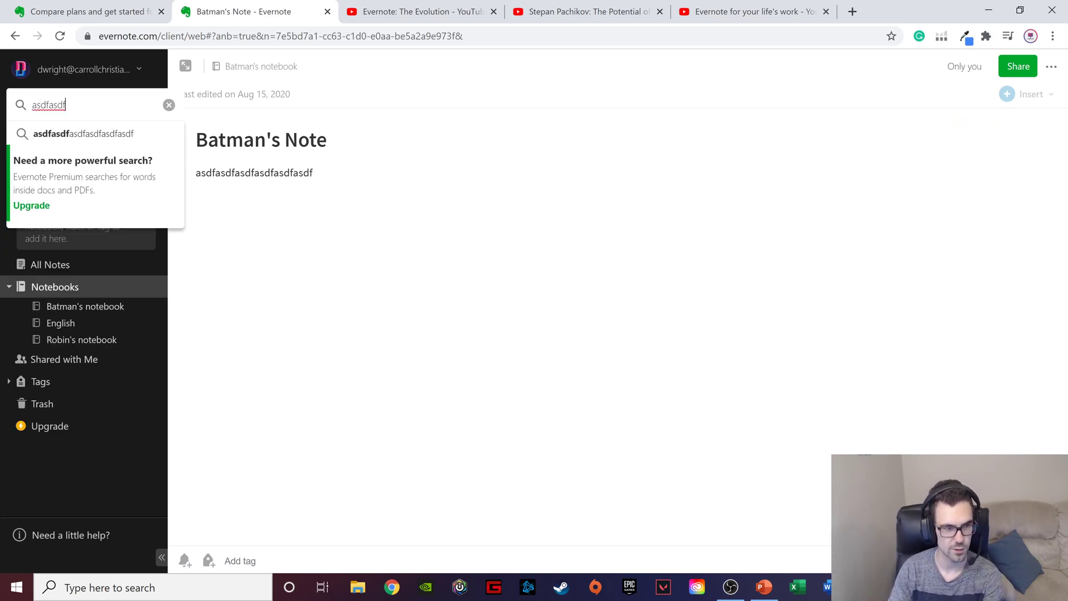
key(Return)
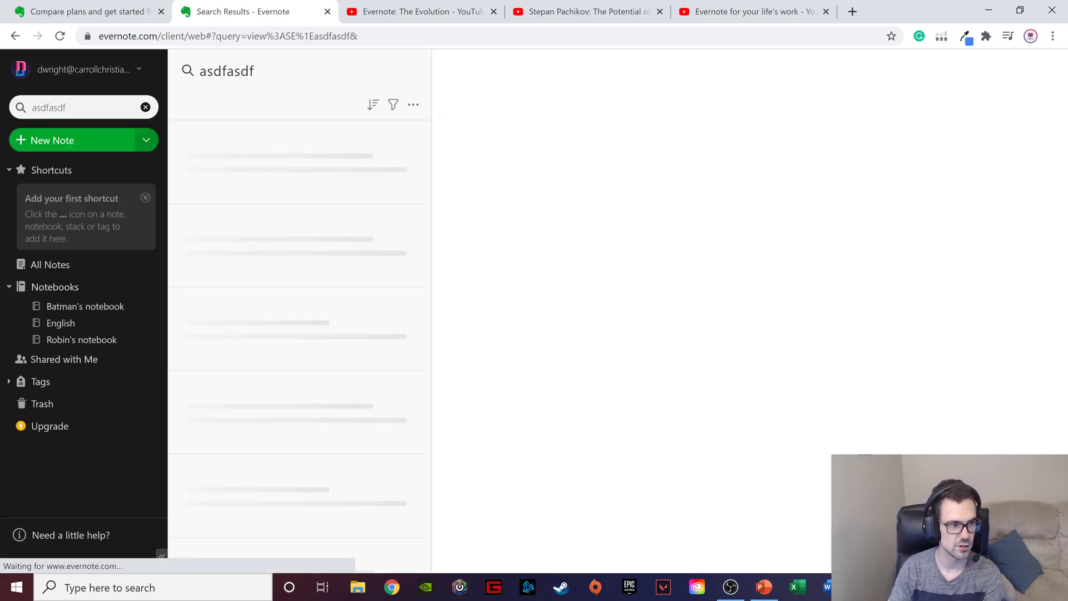